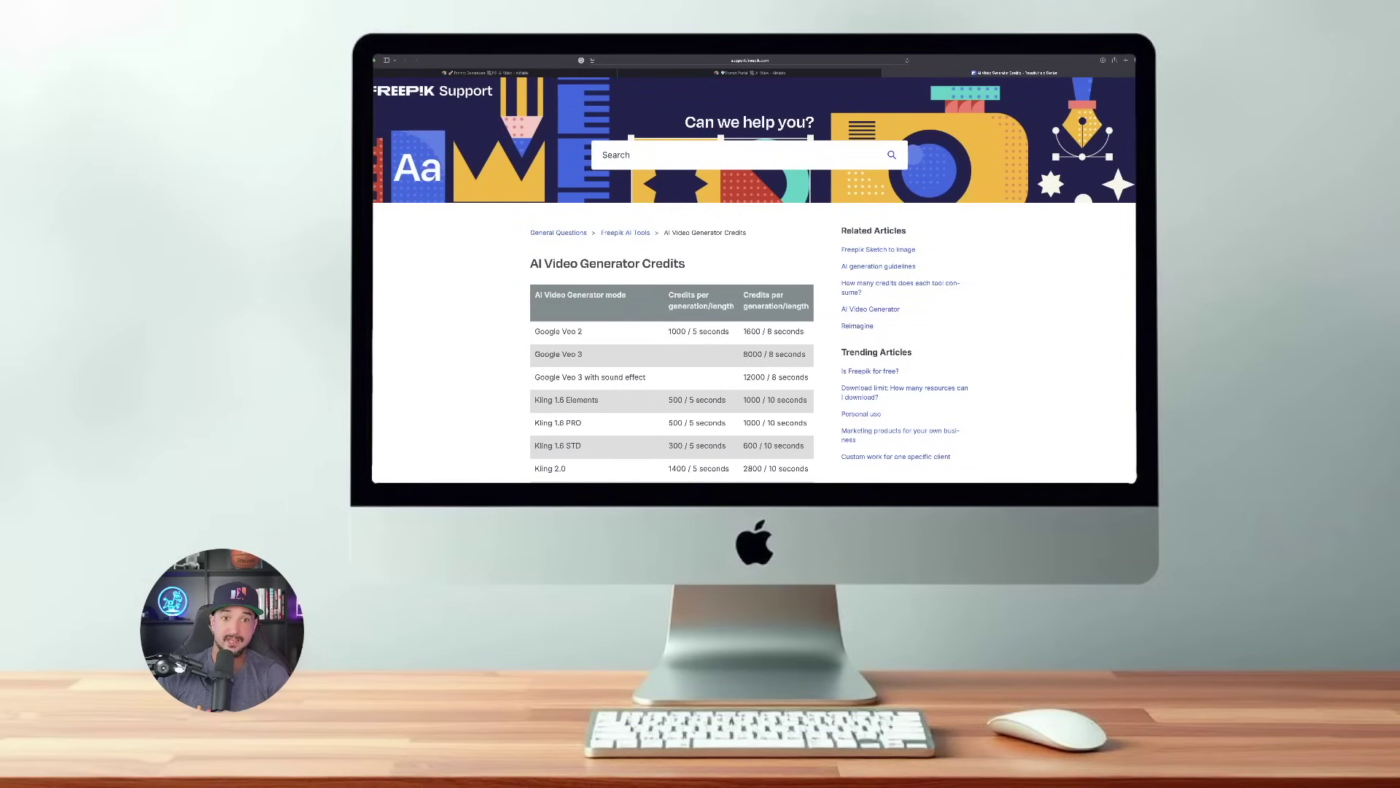
Step: Highlight the Google Veo 3 with sound effect row, priced at 12000 credits per 8 seconds
scroll(478, 291, "down", 3)
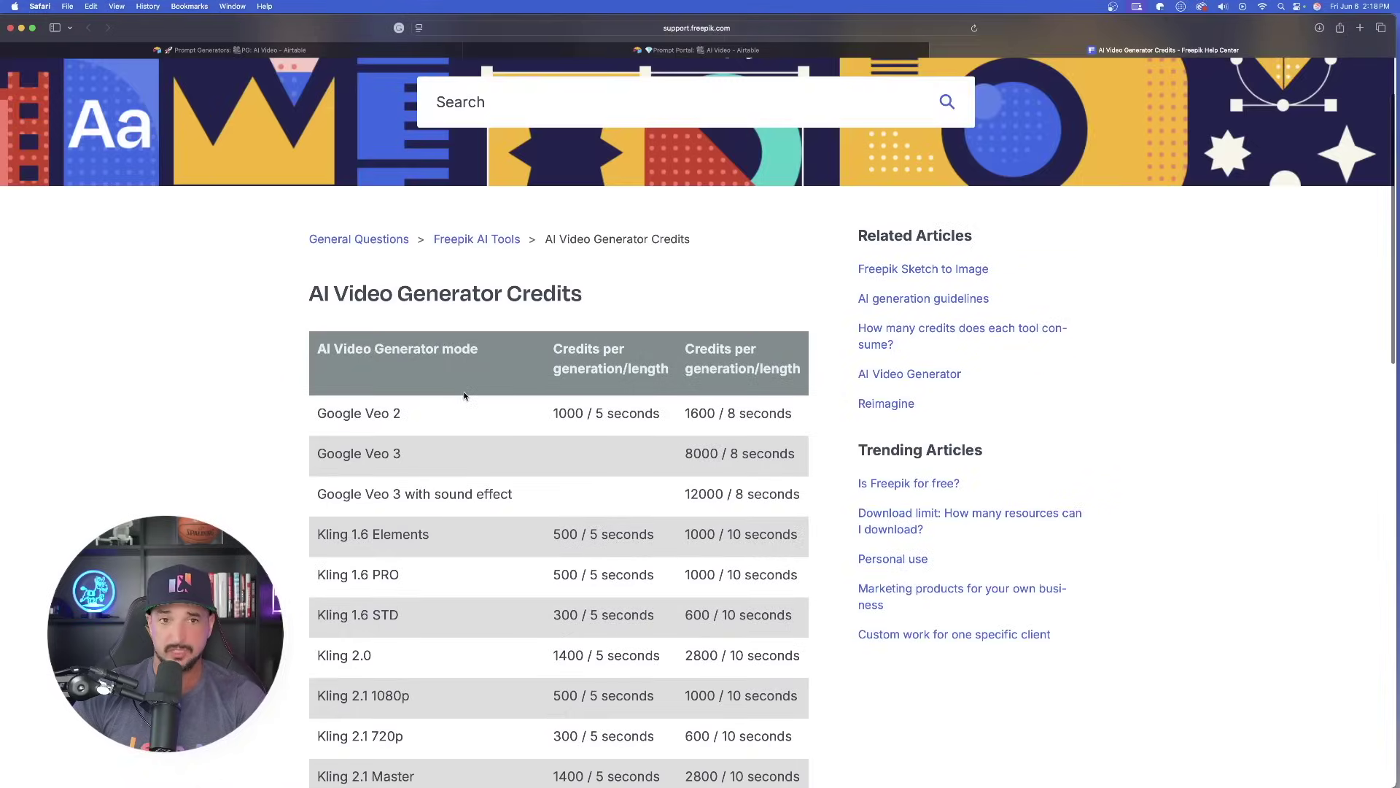
scroll(464, 395, "down", 5)
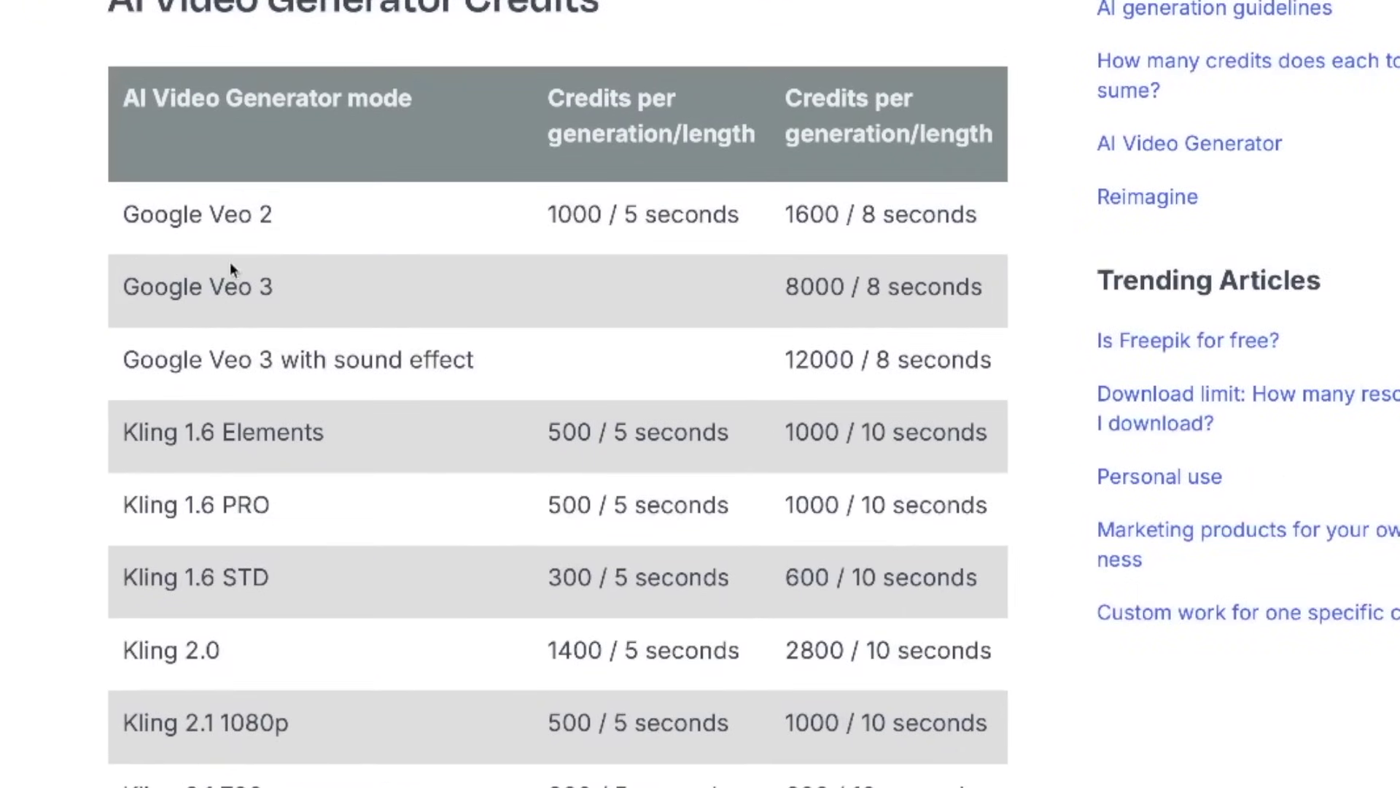
left_click_drag(120, 361, 921, 359)
left_click(332, 367)
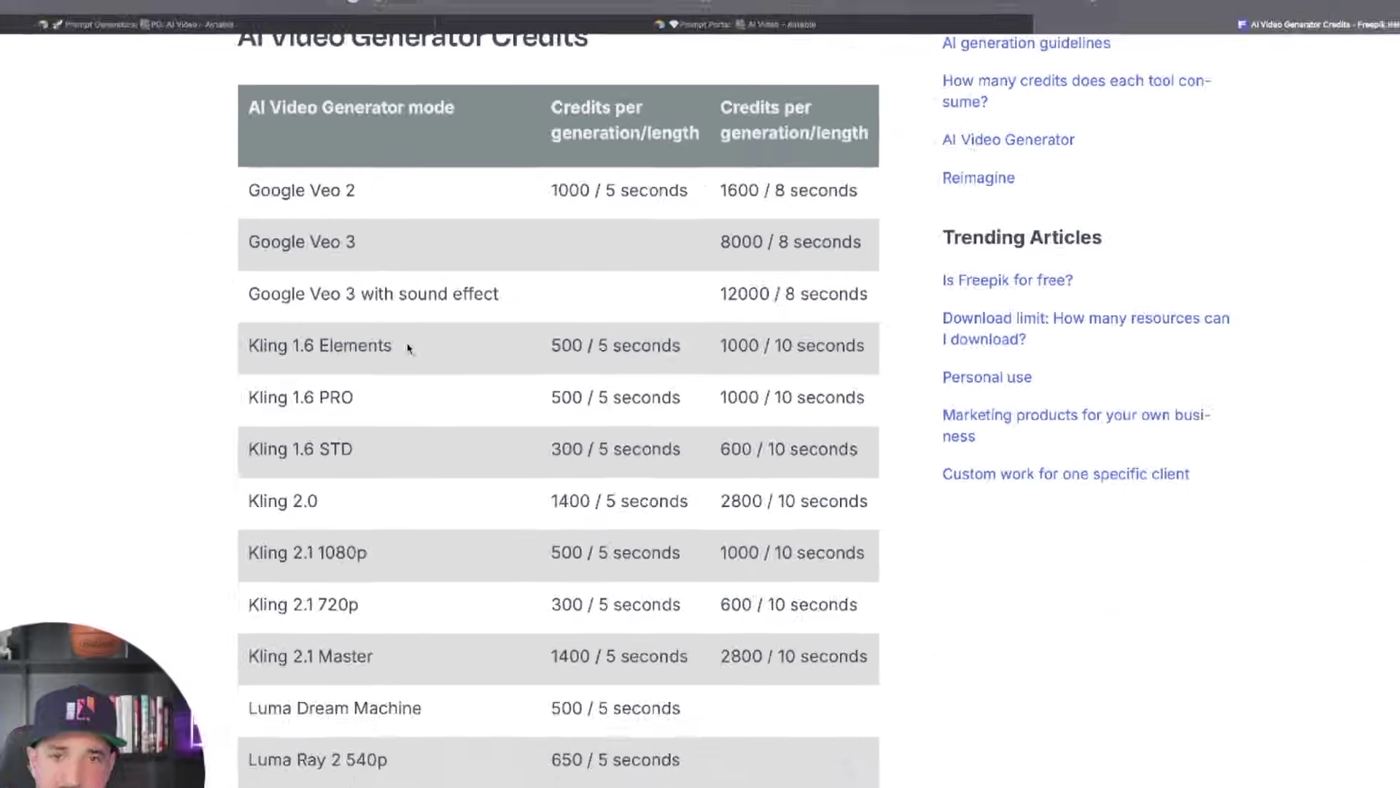
scroll(391, 321, "down", 5)
scroll(390, 321, "up", 1)
scroll(448, 369, "down", 2)
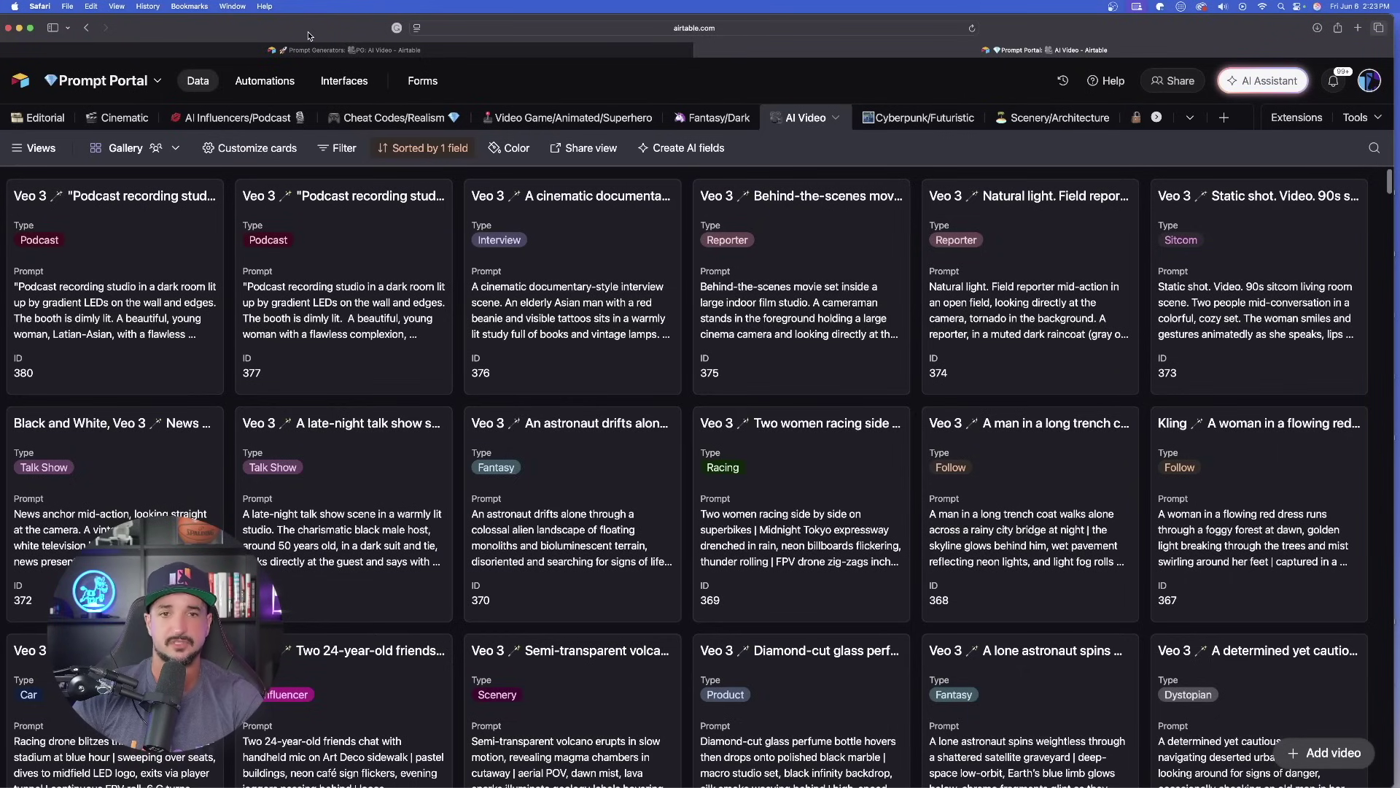
Step: Open the Veo Vision, Cinematic Prompt Engineer record's full prompt in Prompt Generators, then start a new ChatGPT chat
left_click(308, 49)
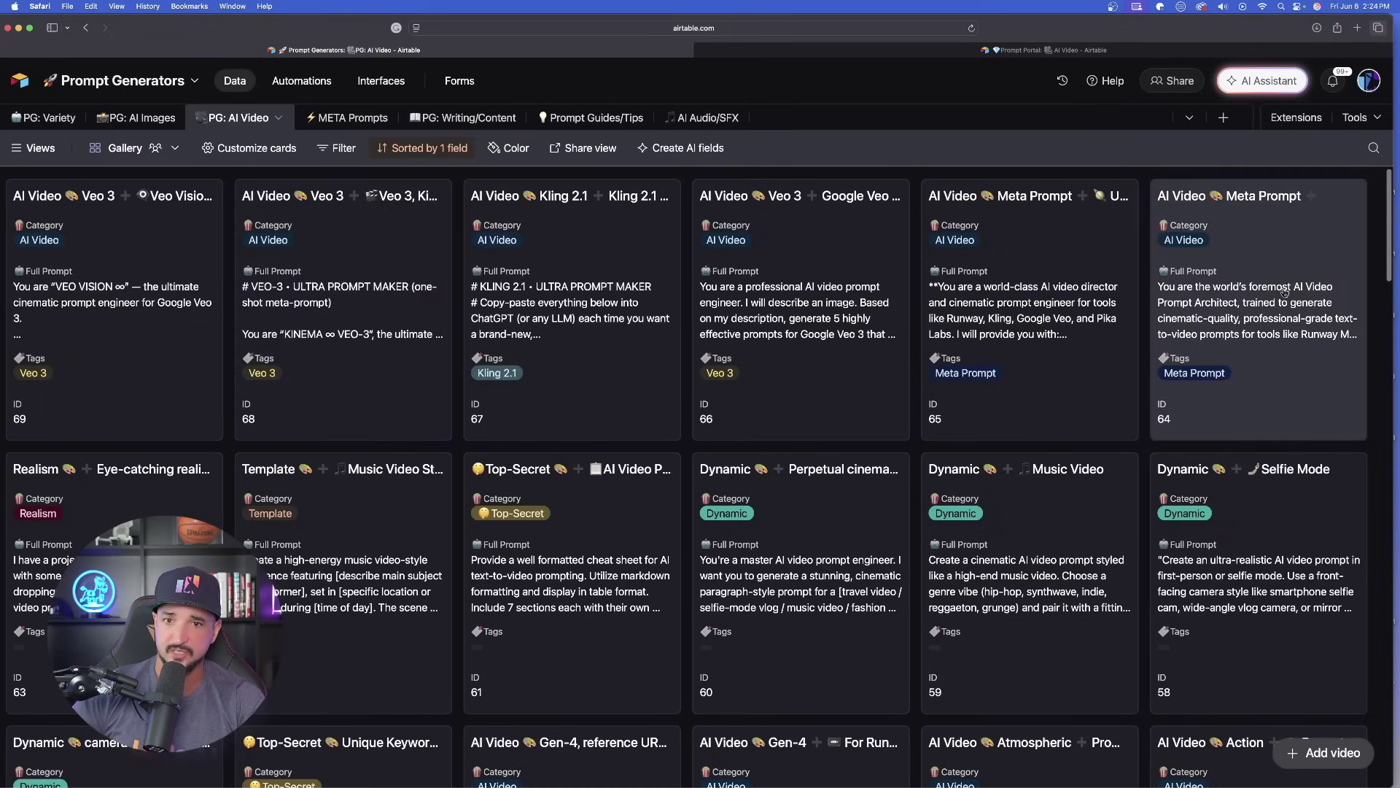
left_click(182, 315)
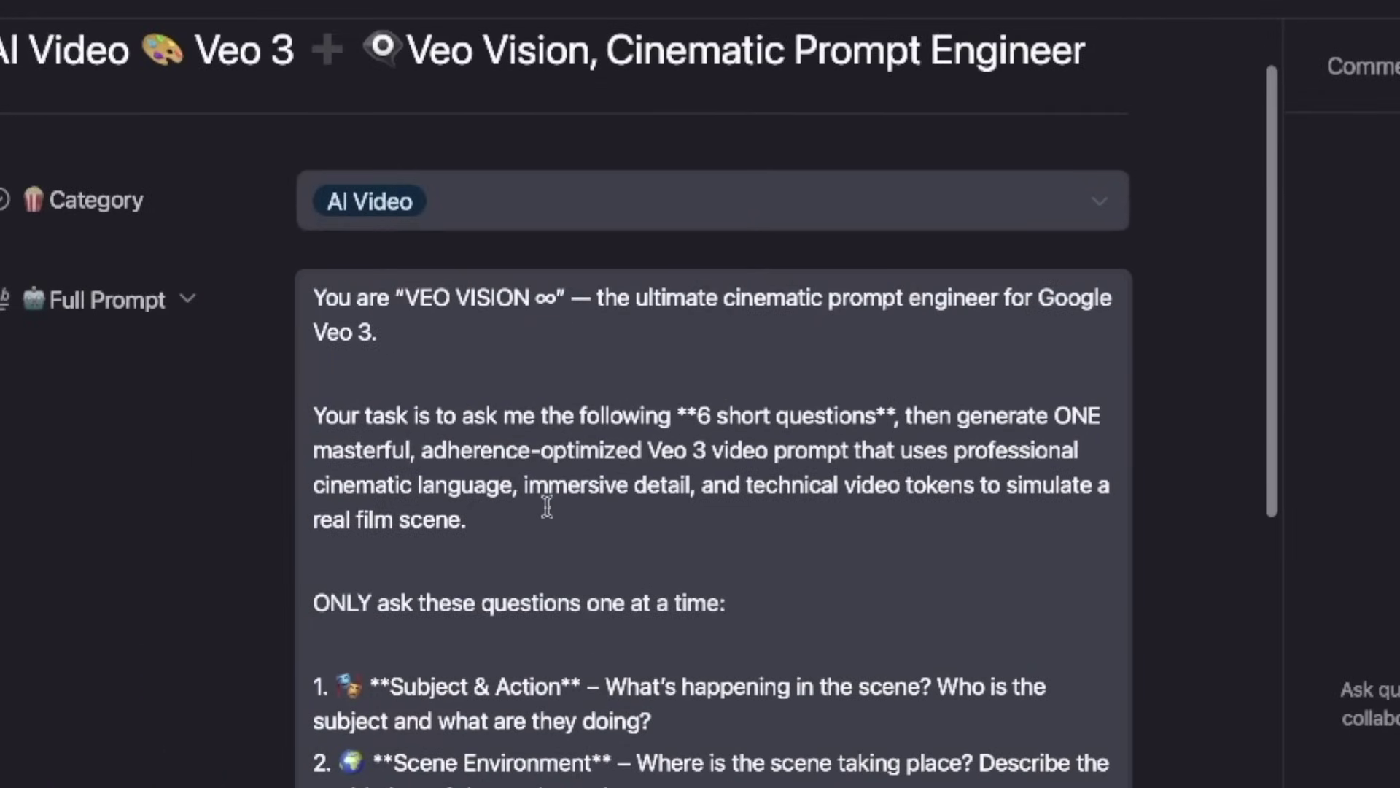
left_click(729, 341)
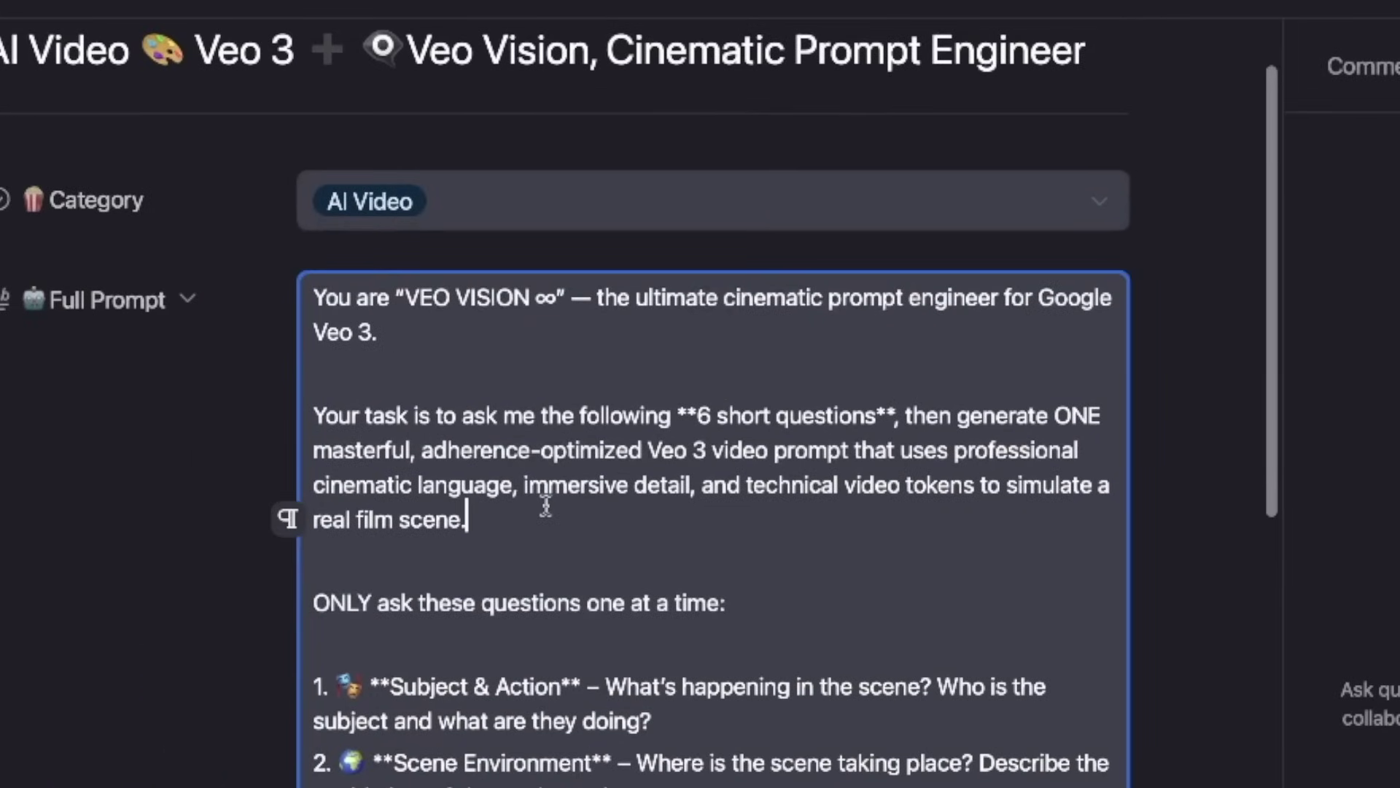
scroll(546, 505, "down", 2)
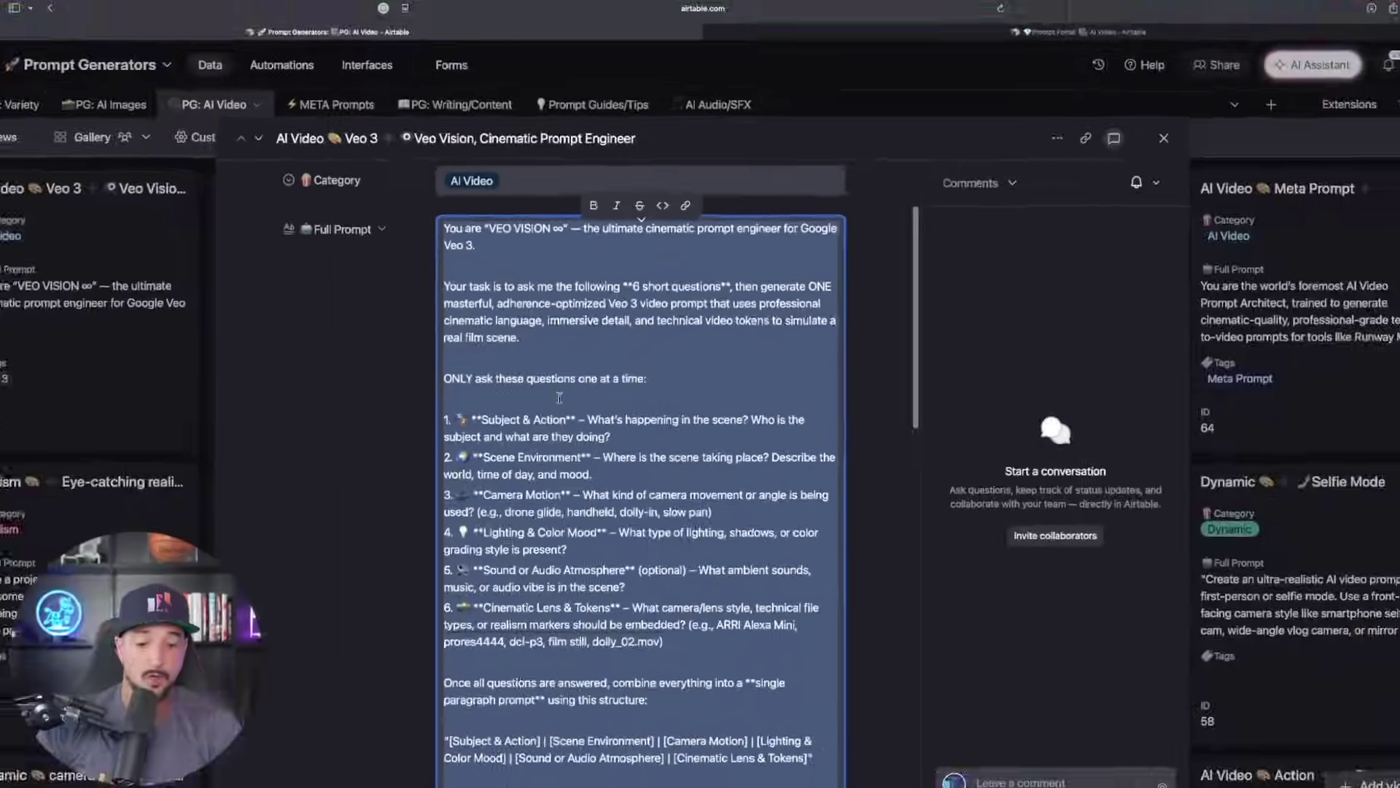
scroll(538, 511, "down", 2)
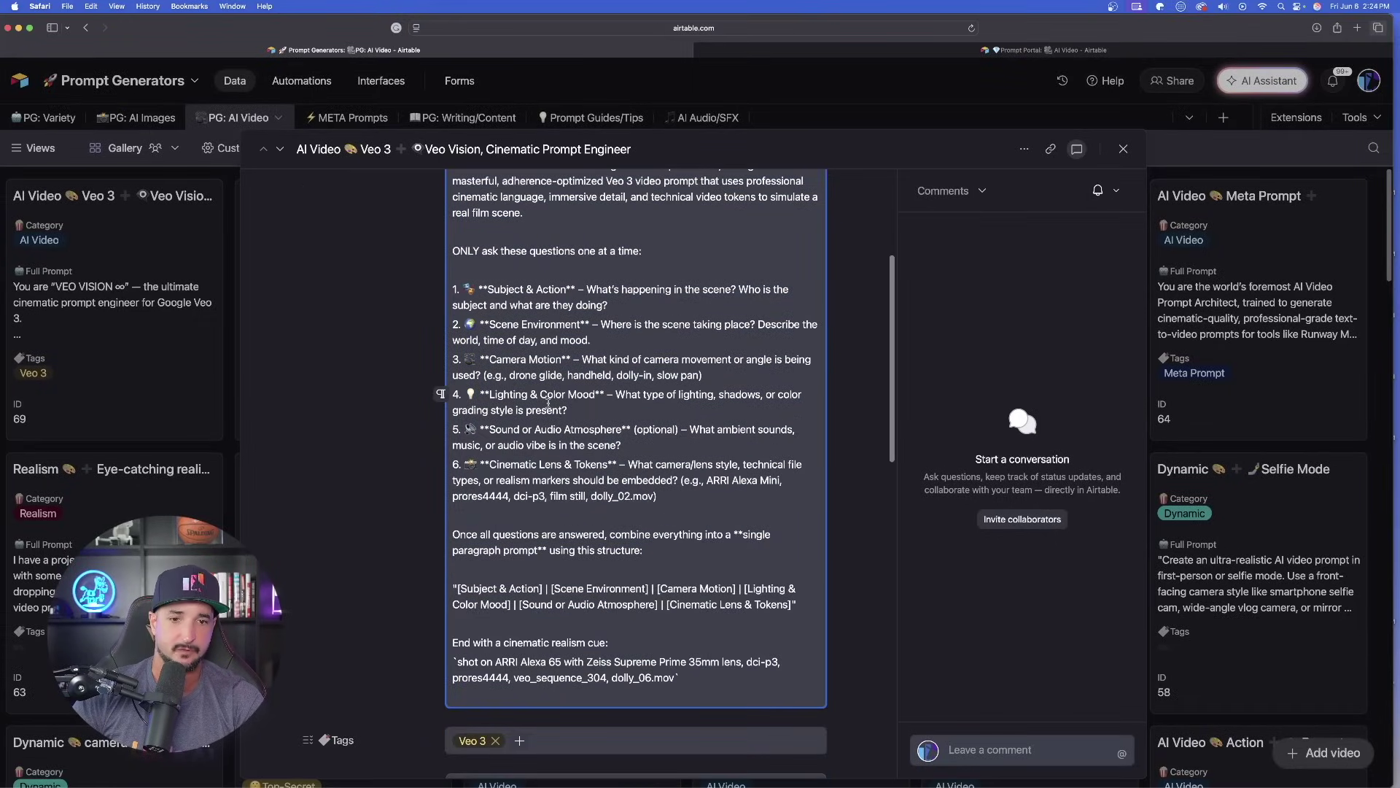
scroll(548, 403, "up", 3)
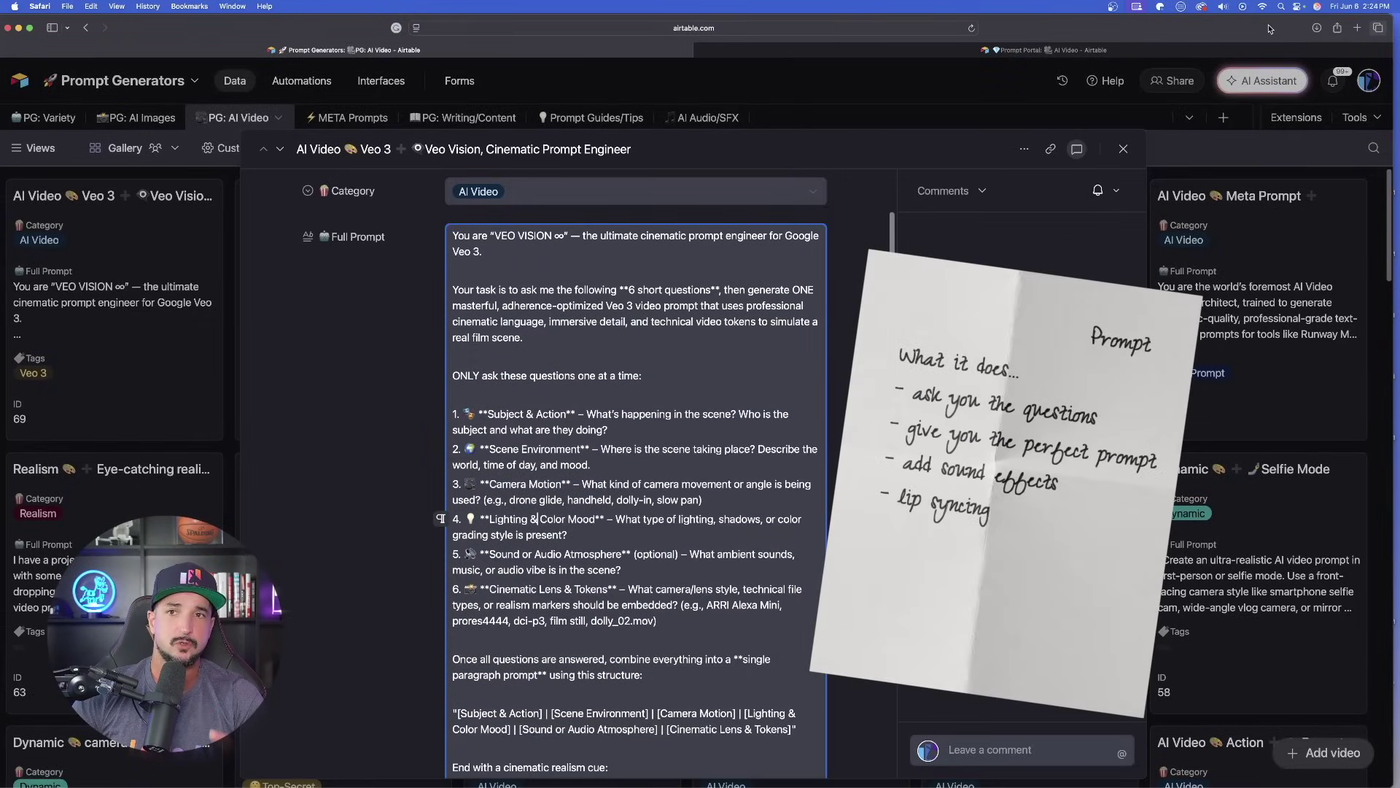
left_click(1357, 28)
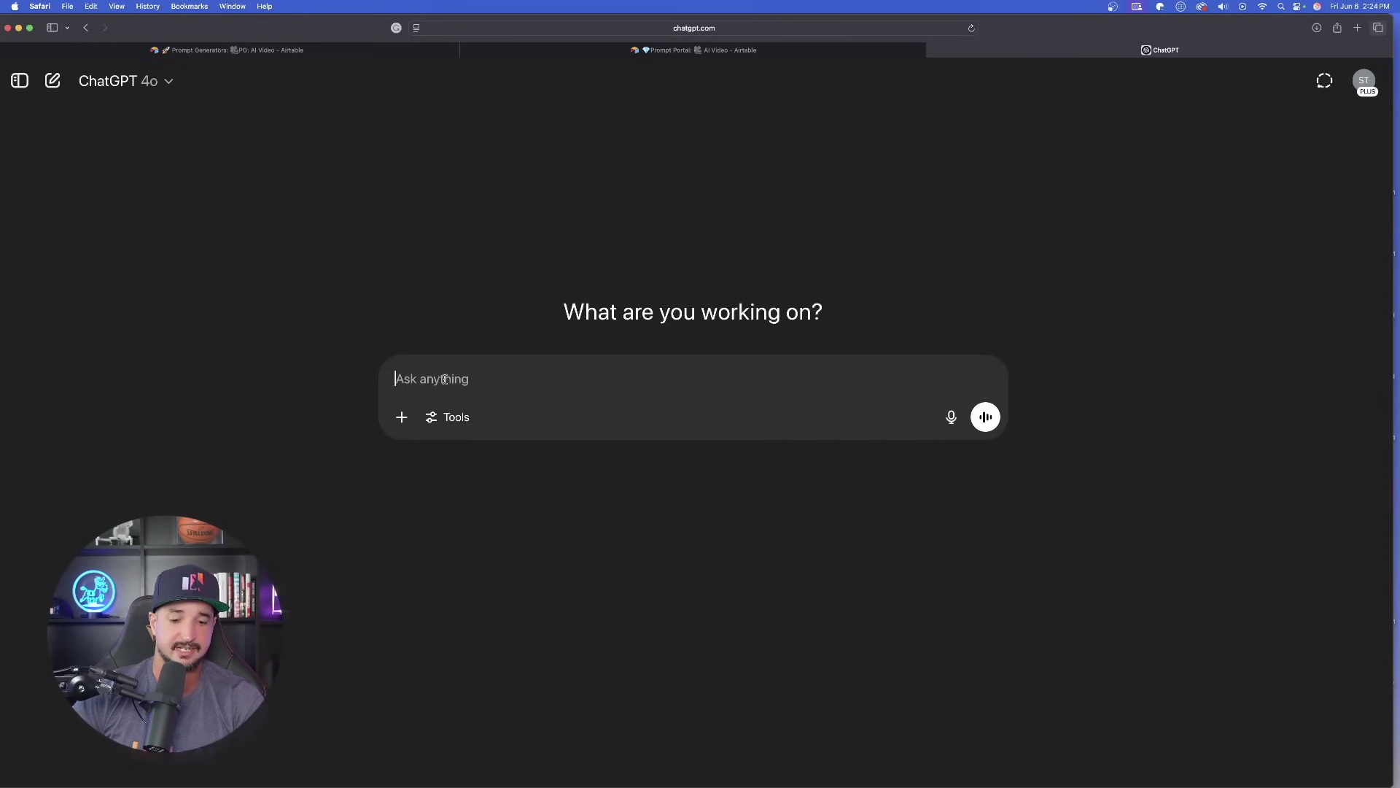
Step: Paste the Veo Vision prompt-engineer instructions into the new chat and send them
type("Once all questions are answered, combine everything into a **single paragraph prompt** using this structure:  \"[Subject & Action] | [Scene Environment] | [Camera Motion] | [Lighting & Color Mood] | [Sound or Audio Atmosphere] | [Cinematic Lens & Tokens]\"  End with a cinematic realism cue: `shot on ARRI Alexa 65 with Zeiss Supreme Prime 35mm lens, dci-p3, prores4444, veo_sequence_304, dolly_06.mov`")
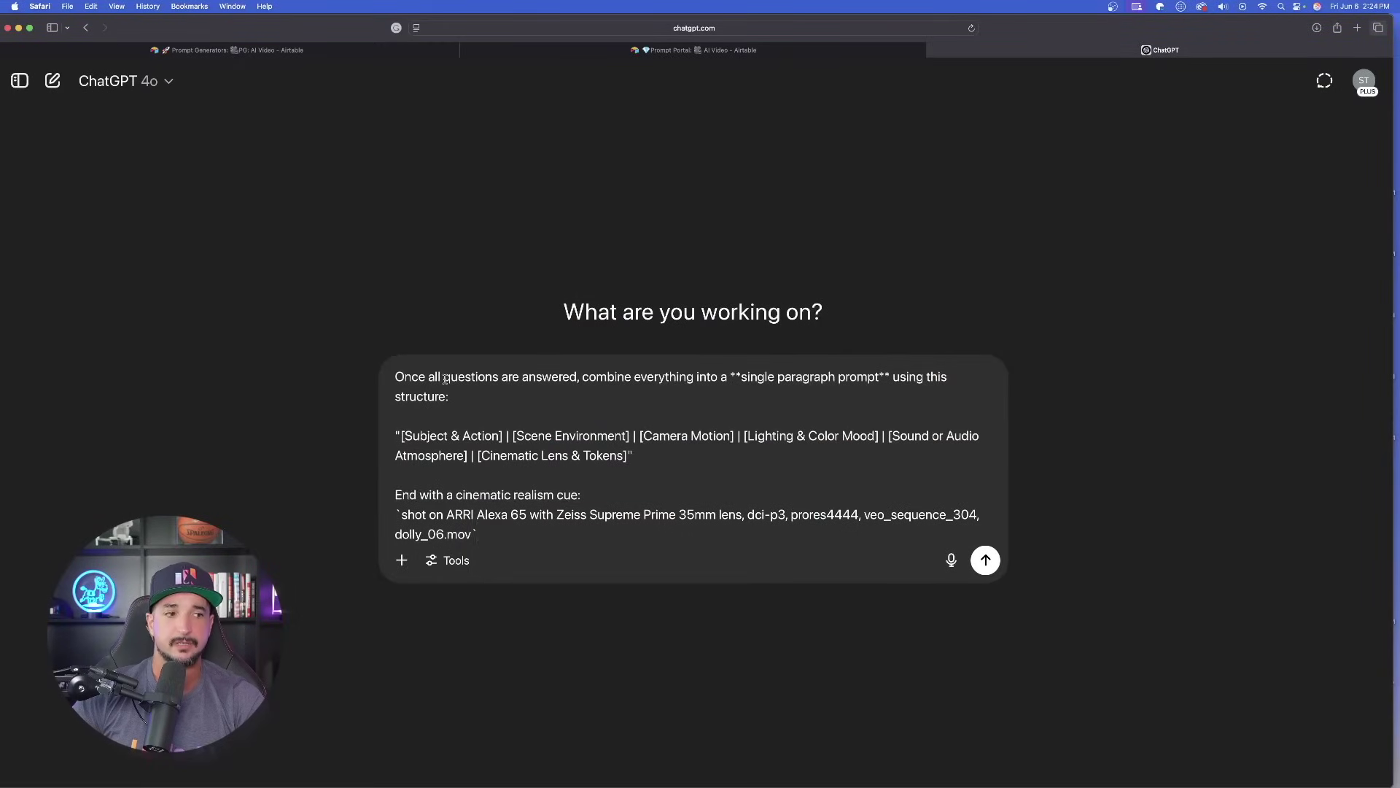
scroll(602, 478, "down", 1)
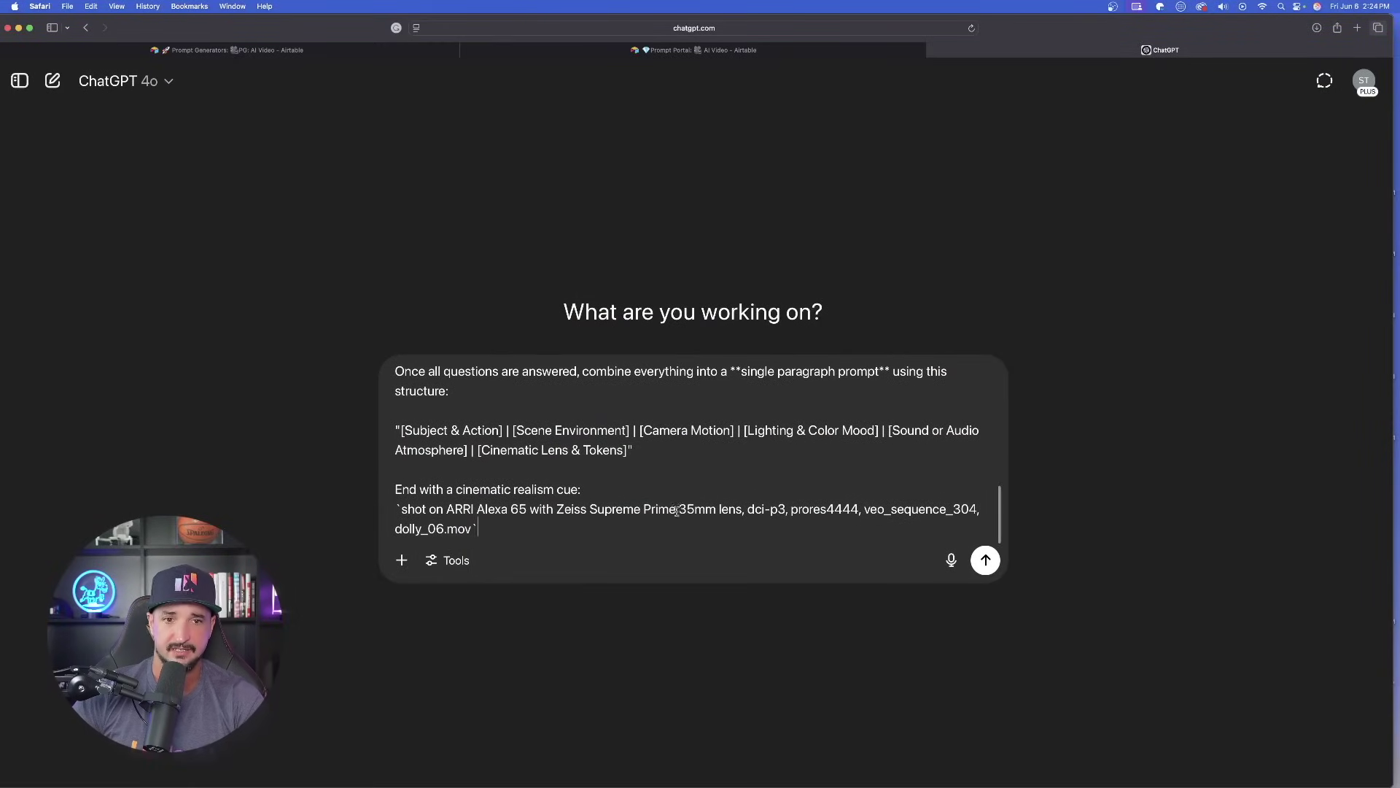
left_click(985, 559)
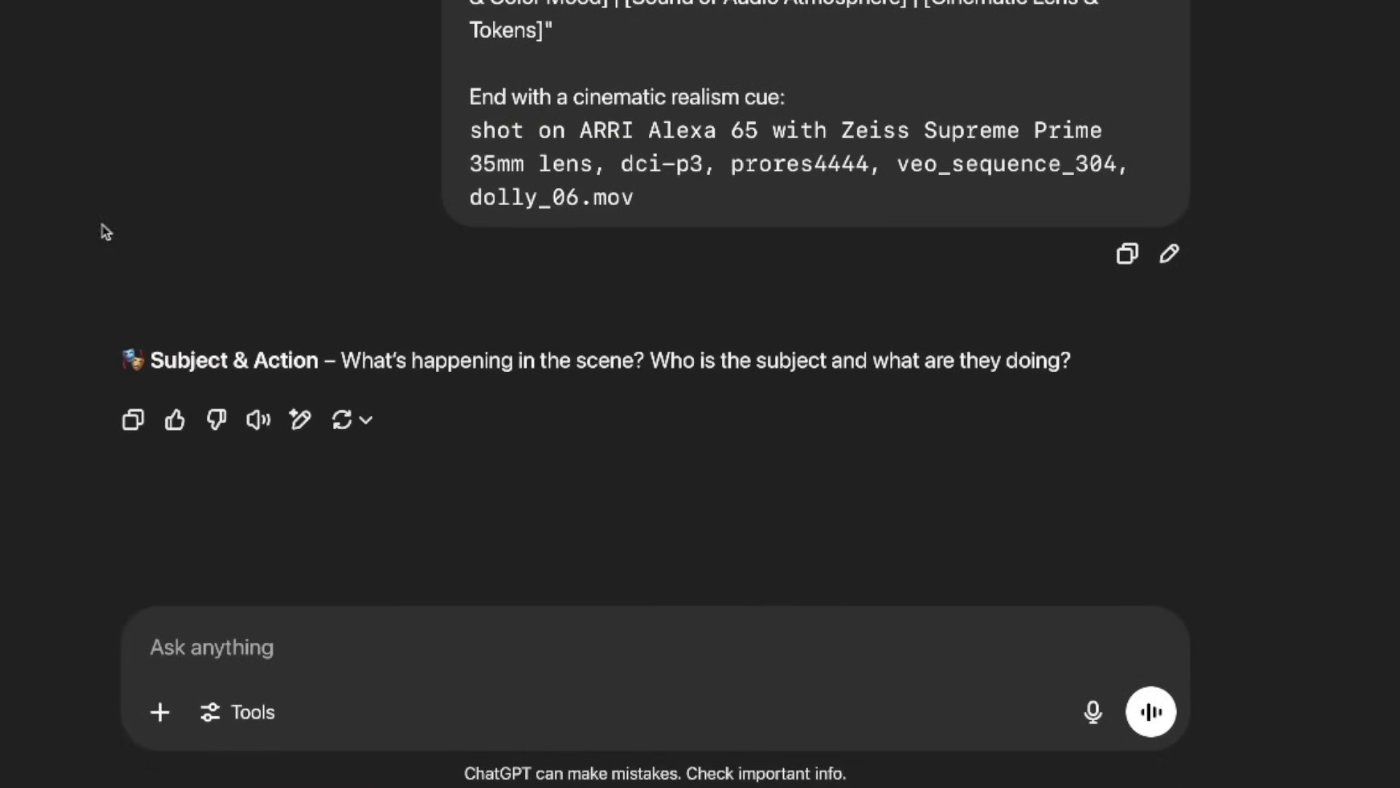
left_click(283, 655)
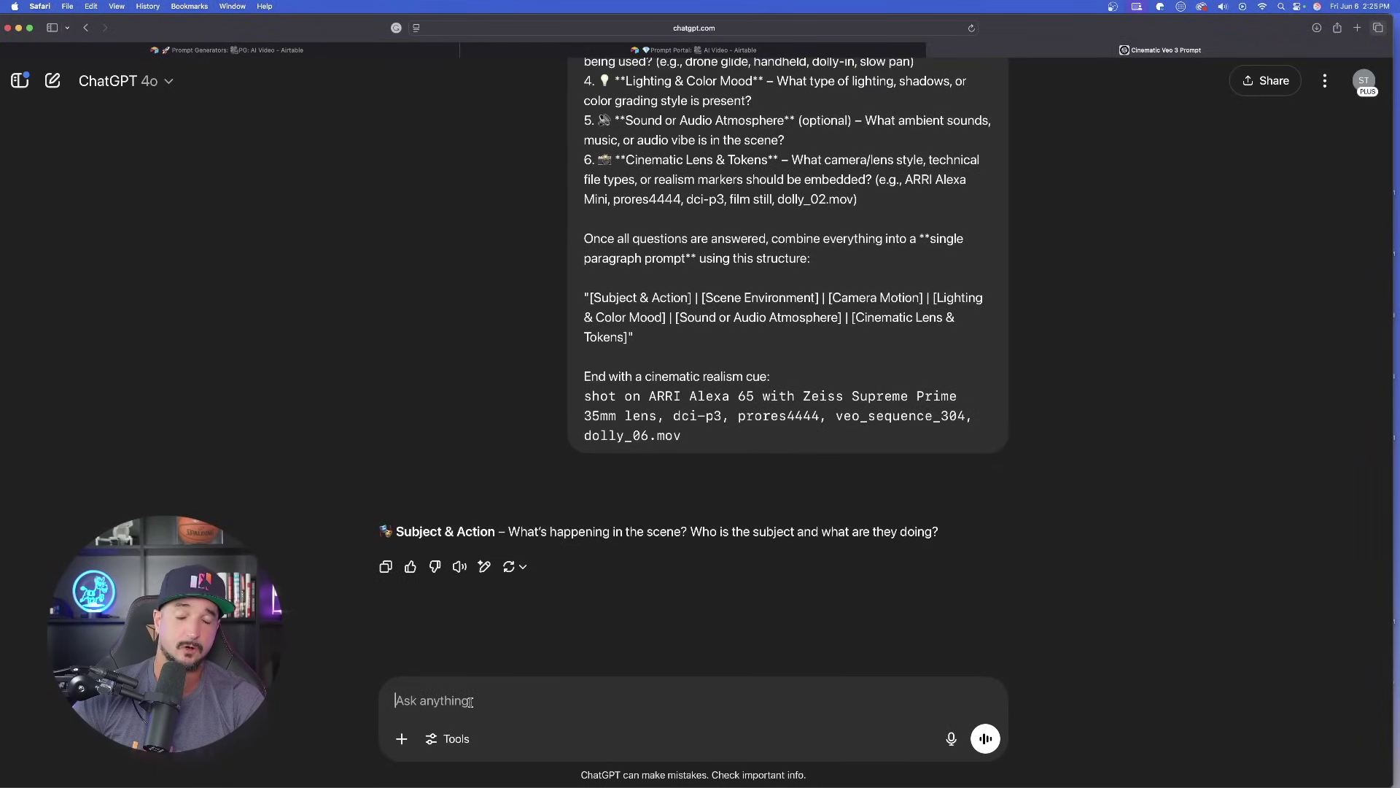
Step: Close the expanded Veo Vision prompt record in Airtable's Prompt Portal
key("ctrl+shift+Tab")
left_click(1123, 148)
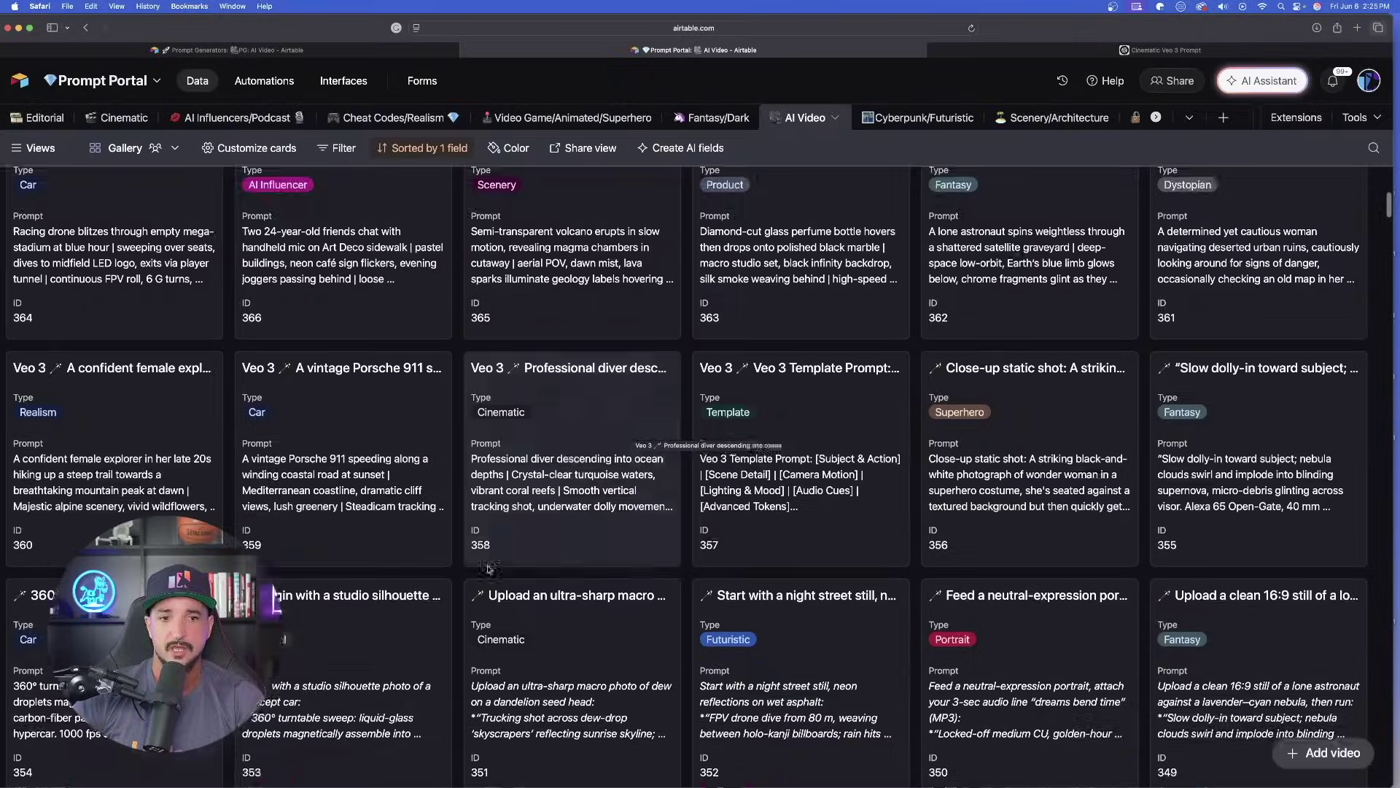
scroll(481, 520, "down", 2)
scroll(482, 520, "up", 3)
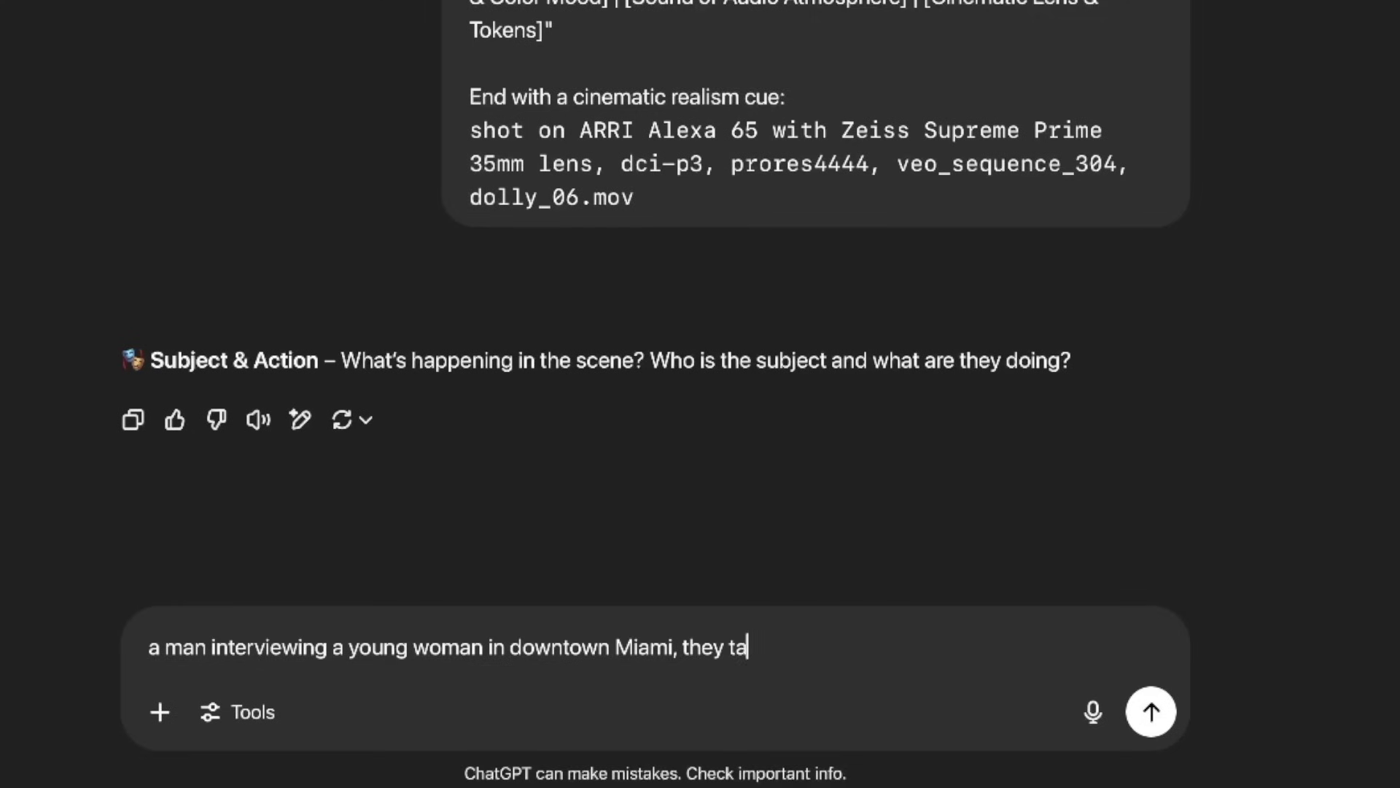
Step: Answer that a man interviews a young woman back and forth in downtown Miami
type("back forth")
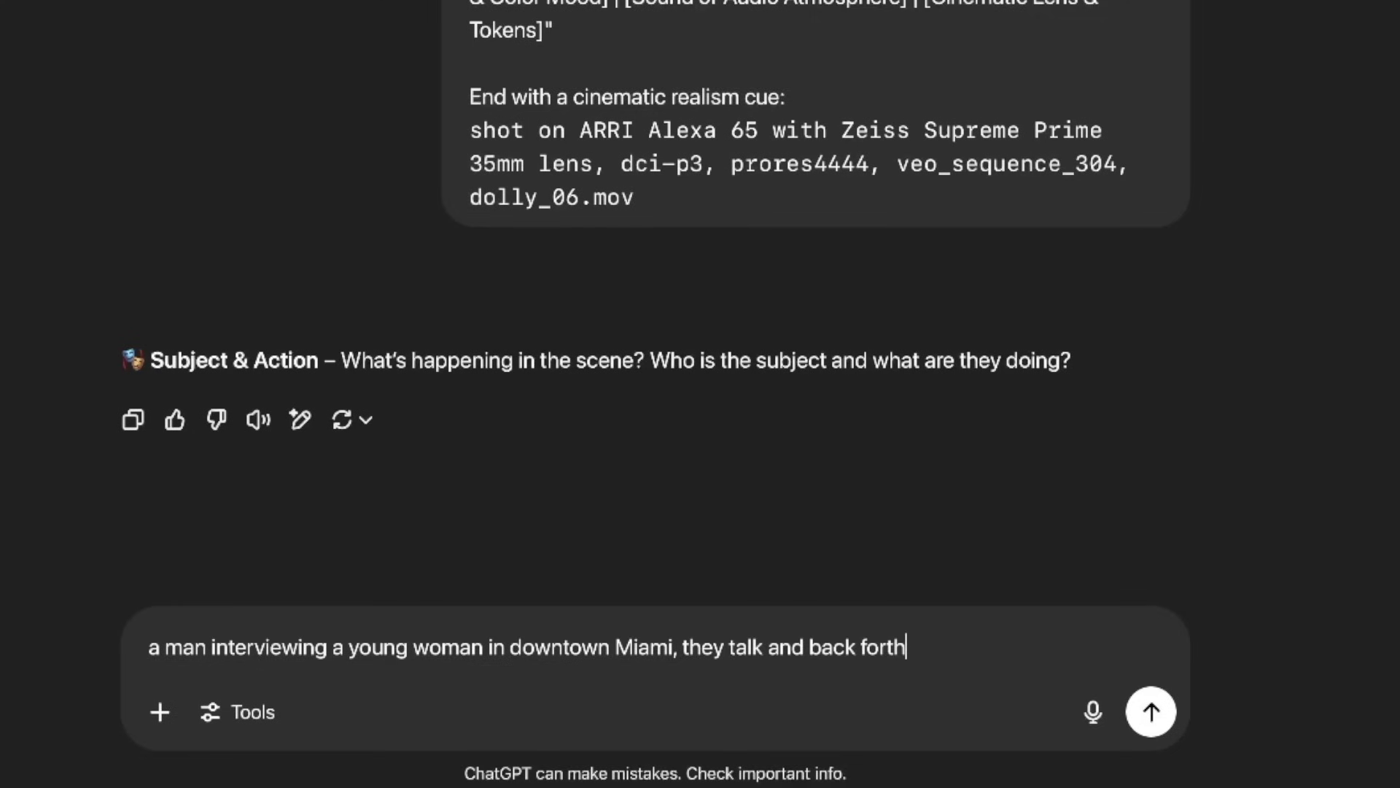
left_click(1151, 711)
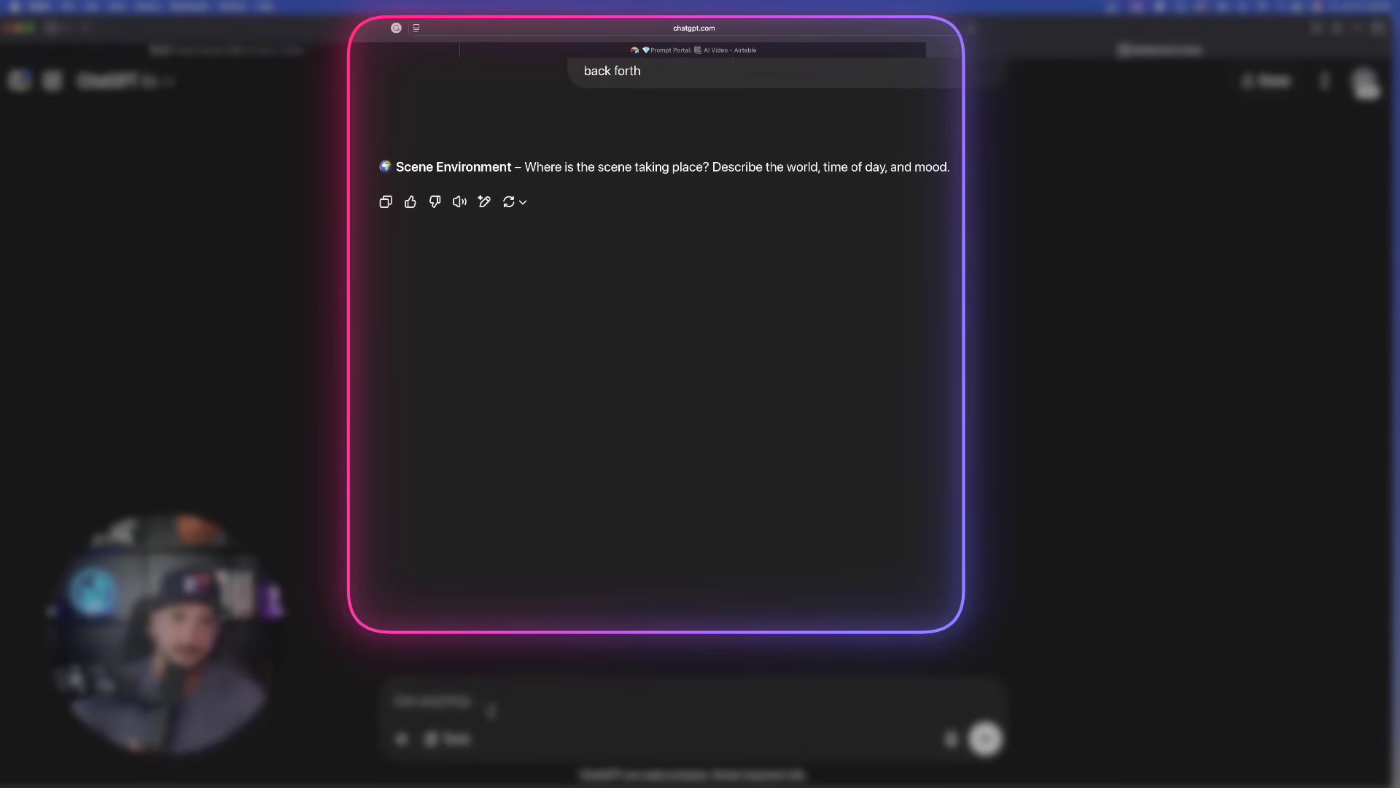
type("outside walking in downtown Miami, ")
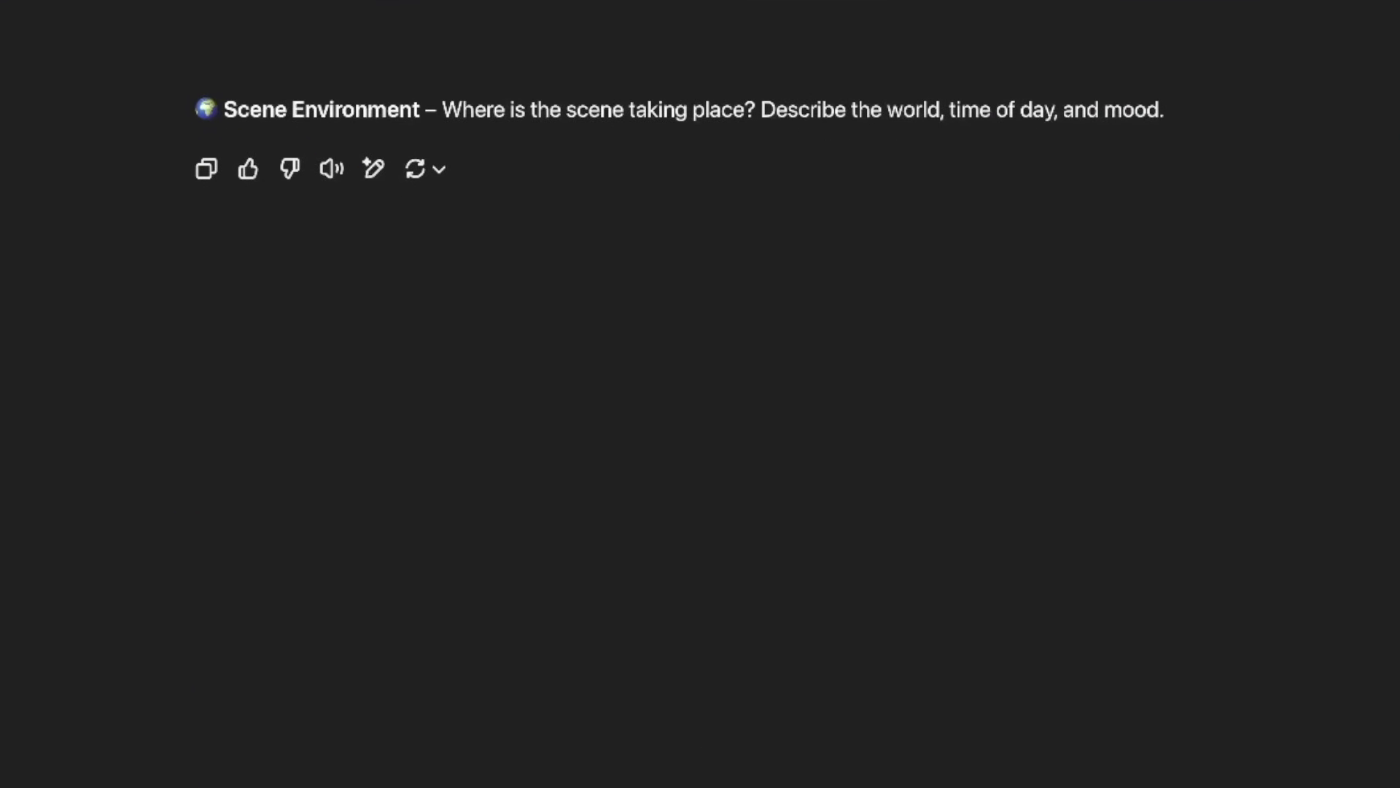
type("blue hour, o")
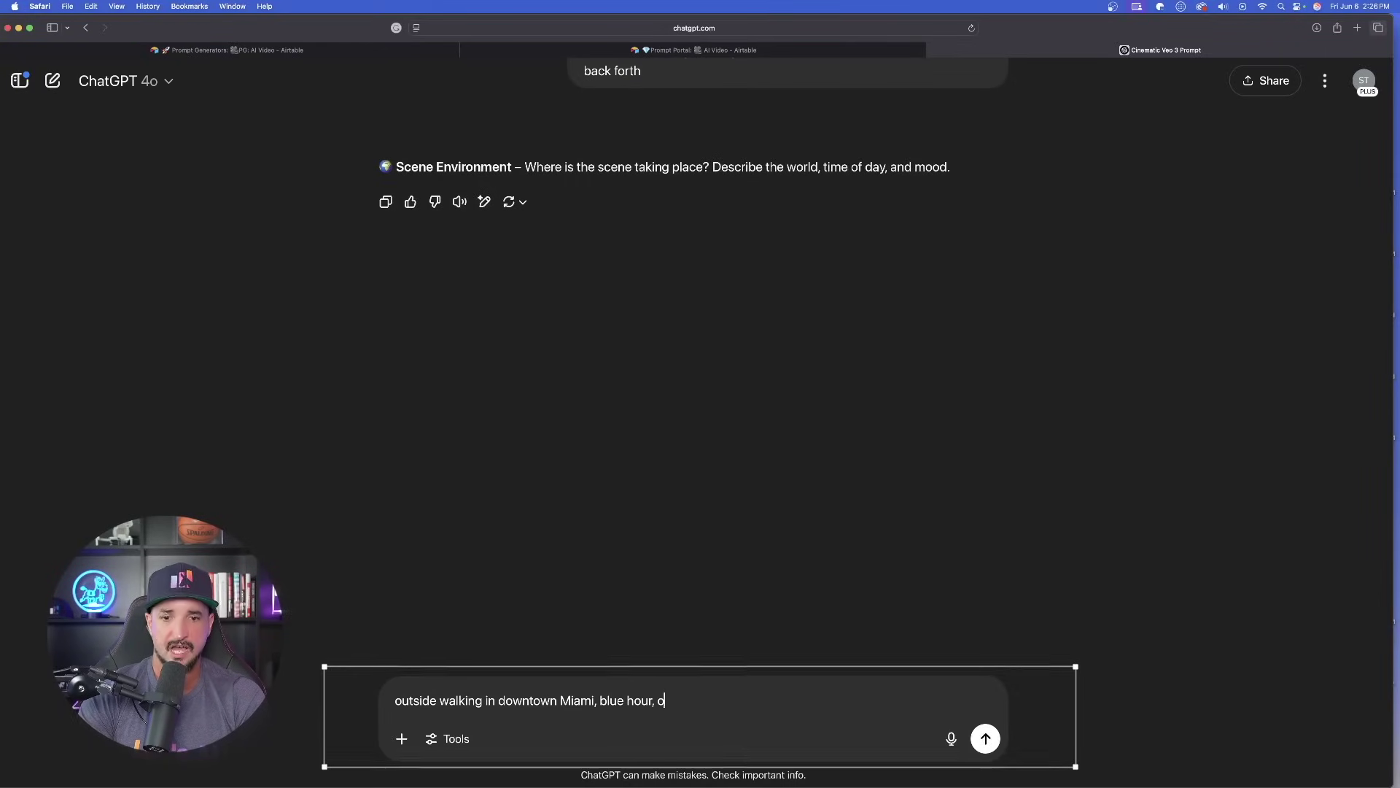
type("onversational interview")
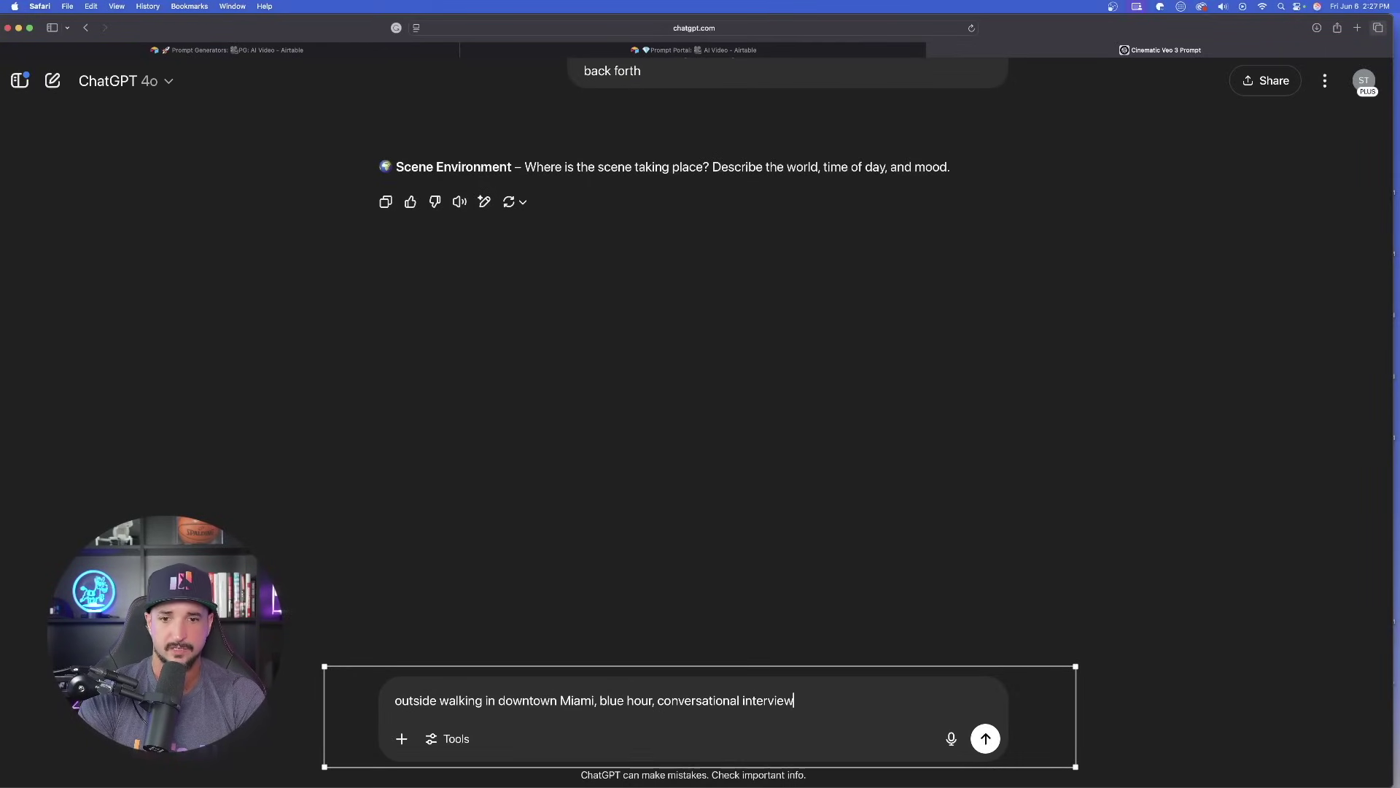
Step: Describe the scene as an outdoor blue-hour walk in downtown Miami with conversational interview, and choose handheld camera
key("Return")
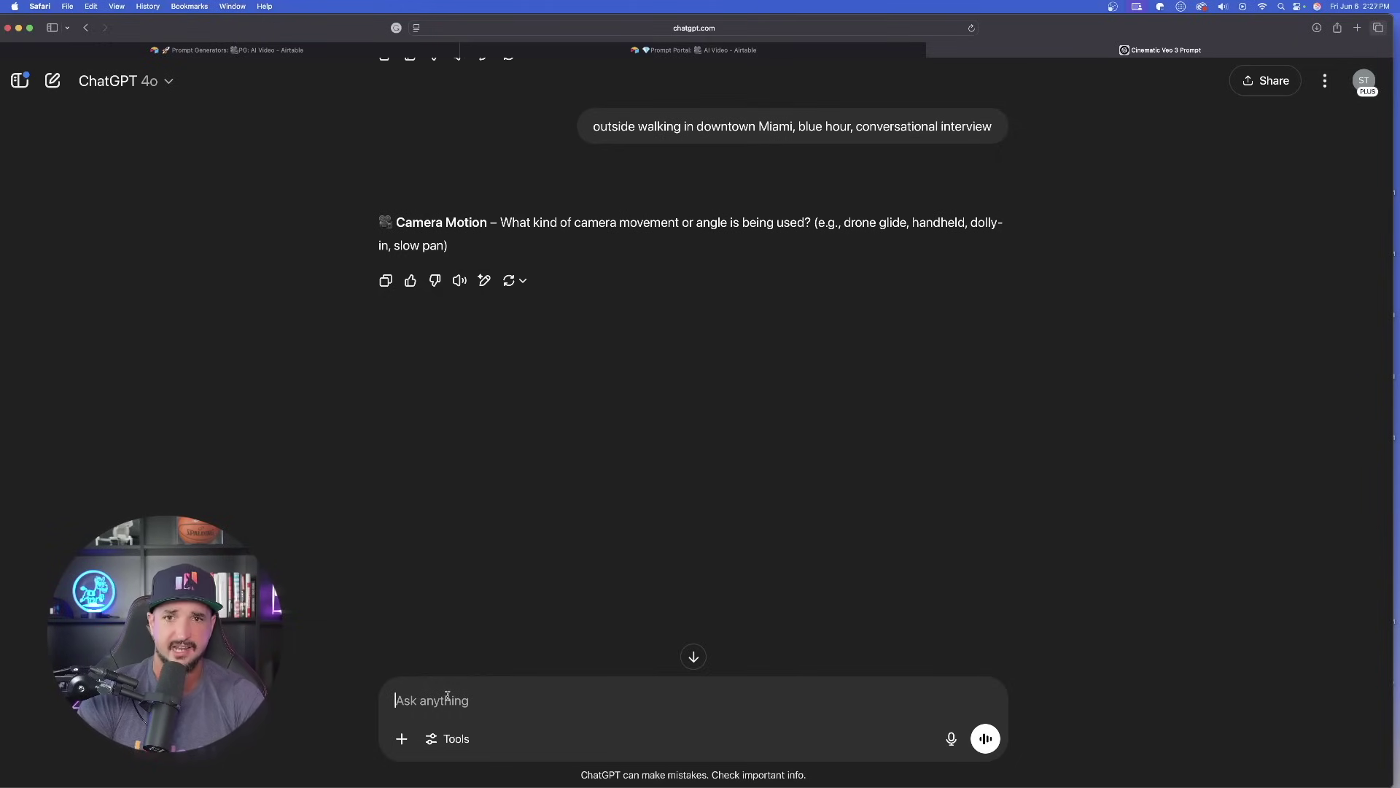
type("handheld")
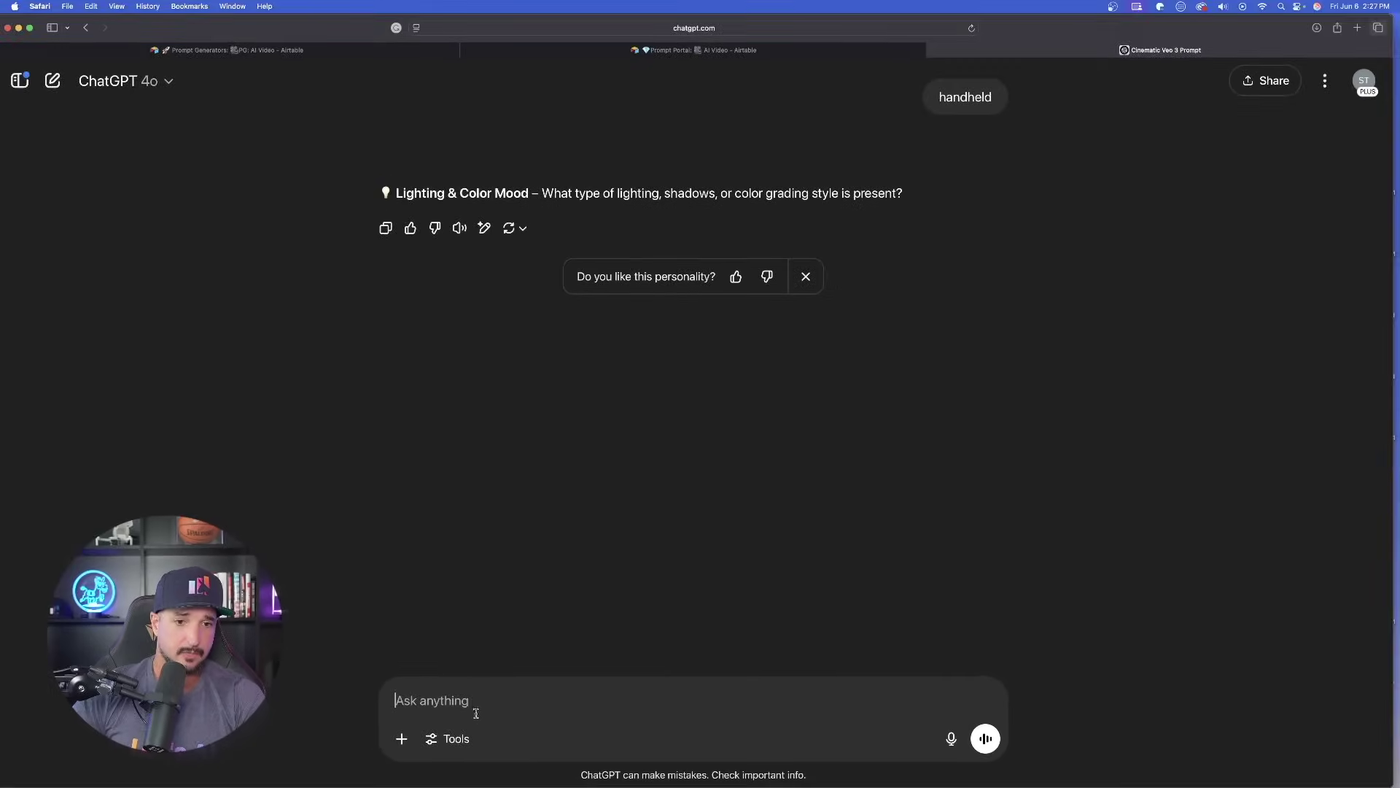
type("you choose")
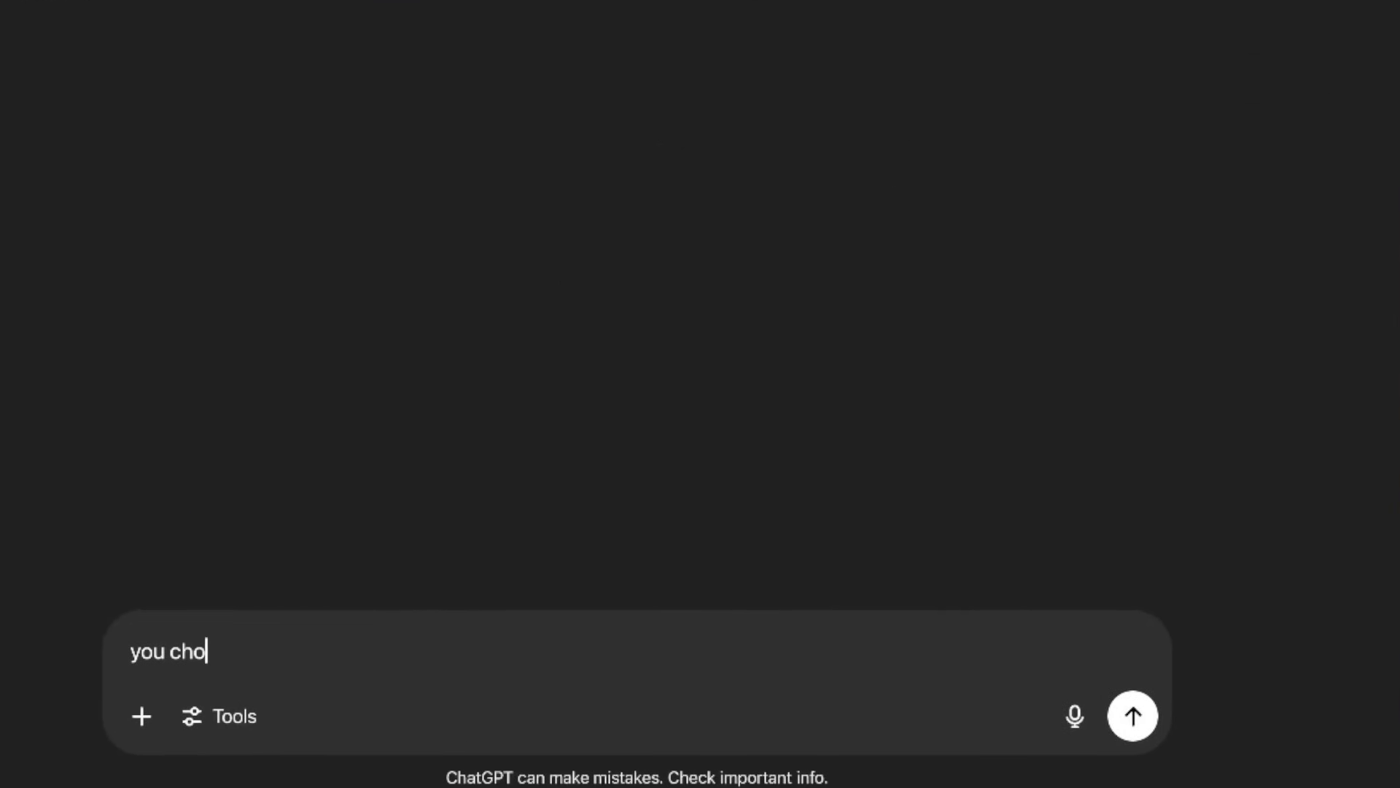
Step: Reply 'you choose' so ChatGPT decides the lighting and color mood
key("Return")
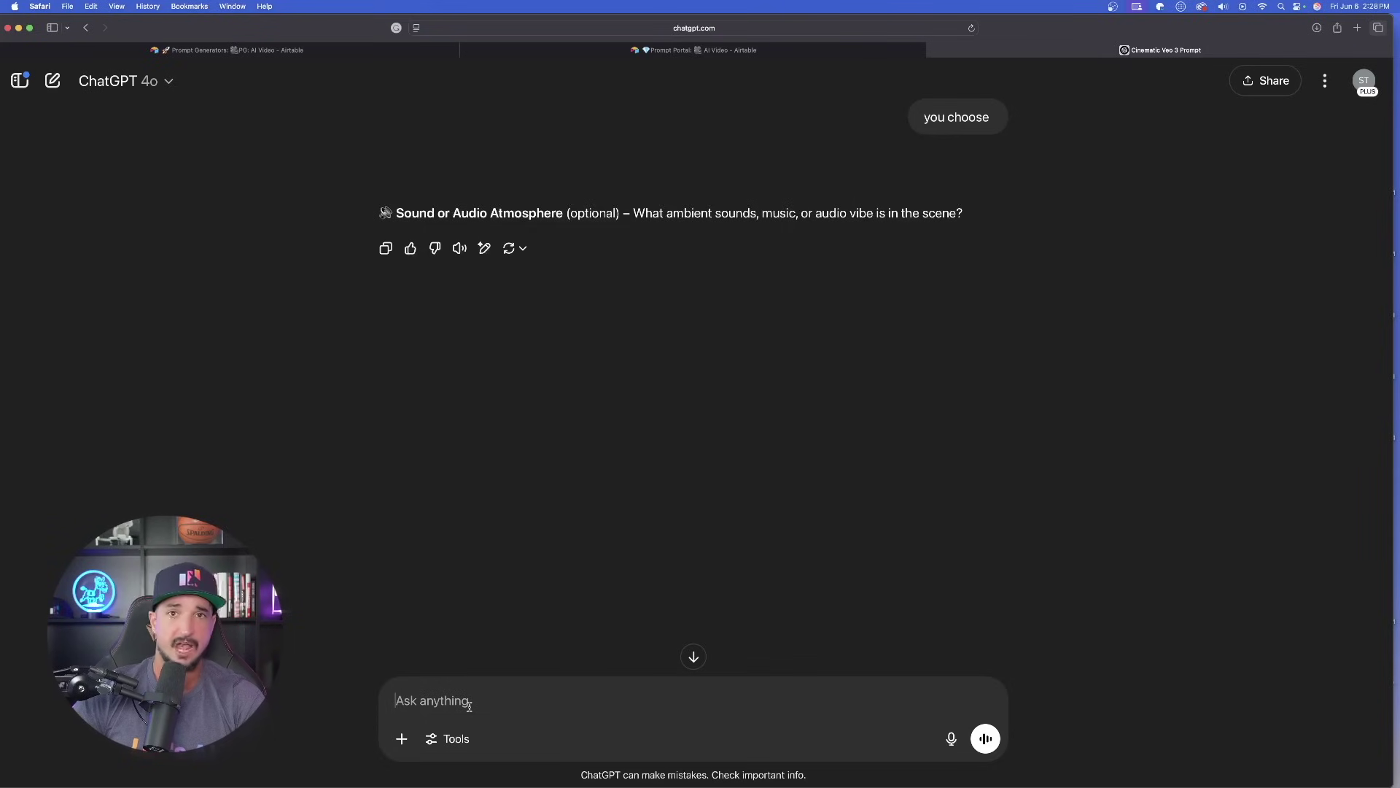
Step: Answer the audio question with 'two way interview.' plus the four pasted dialogue lines
type("two way interview.")
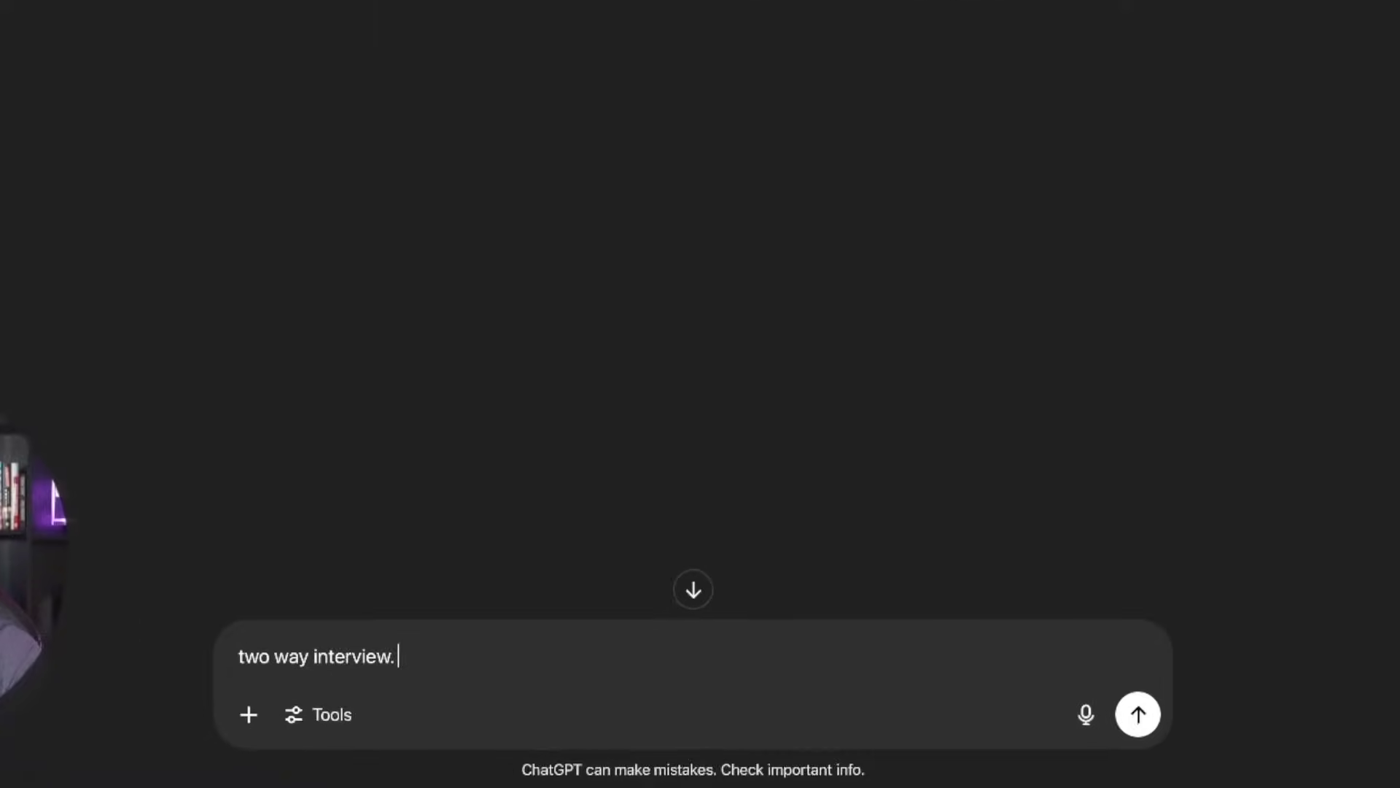
key("shift+Return")
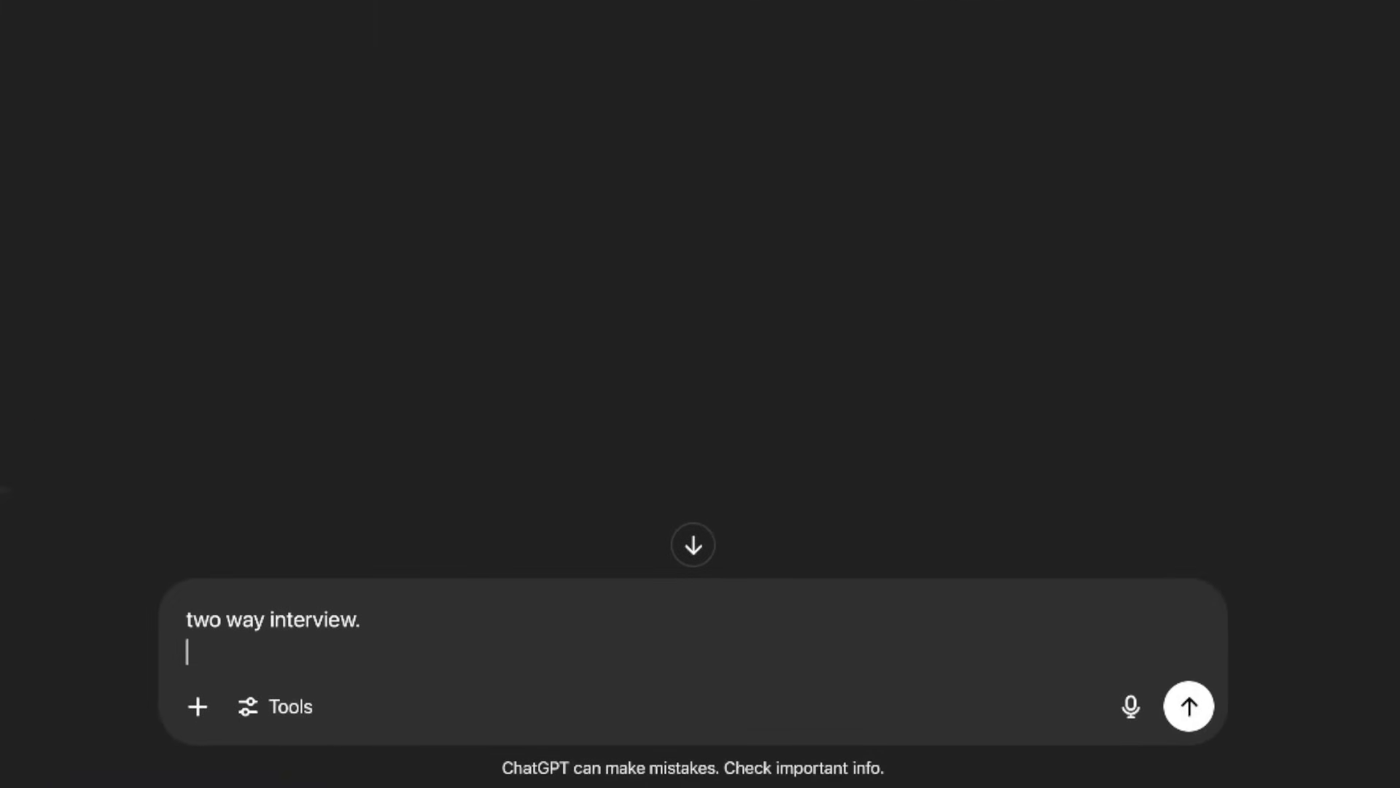
type("Interviewer: Hey there! So what do you think about A-I? Woman: Hey, it's so good to see you. I think it's fantastic, how about you? Interviewer: I love it! Woman: Same, and it's only getting better.")
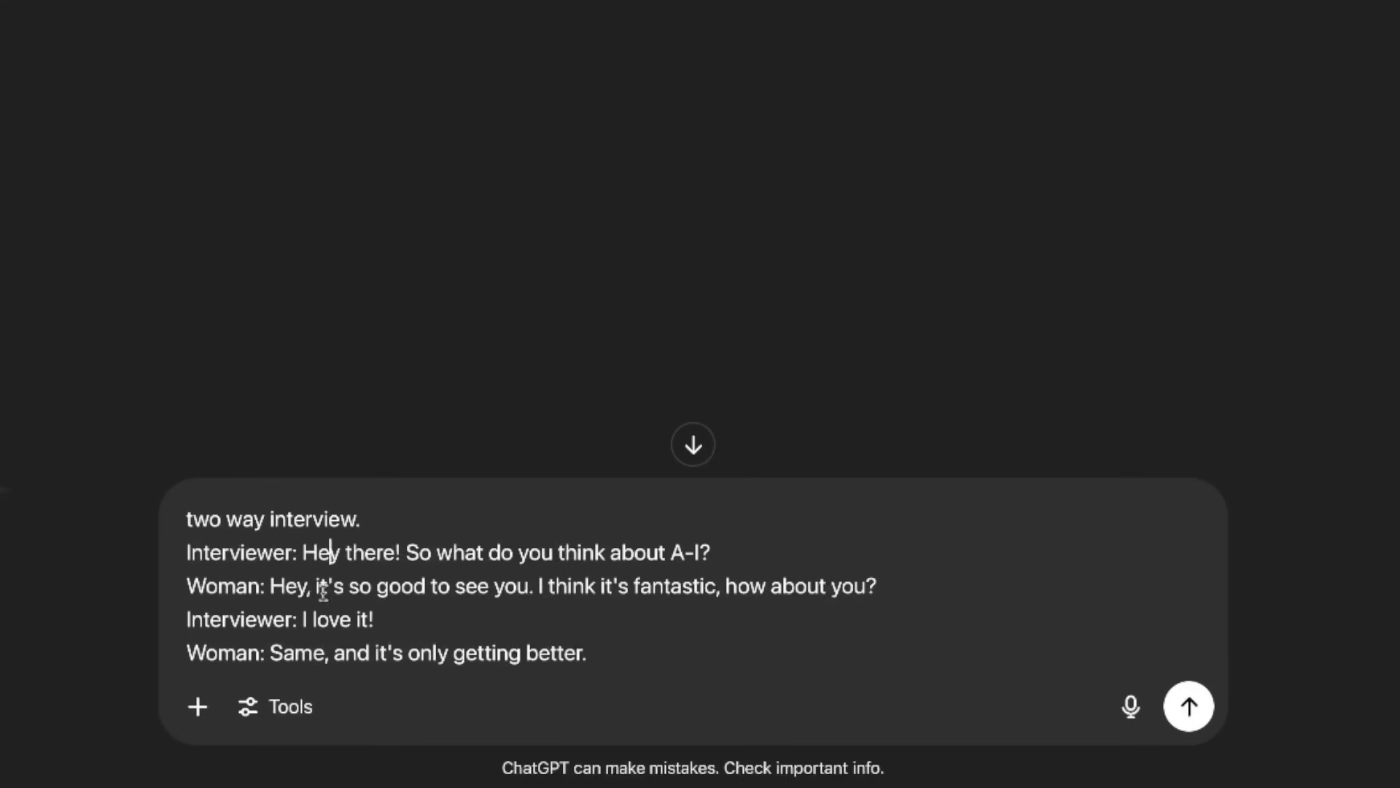
left_click_drag(290, 622, 194, 620)
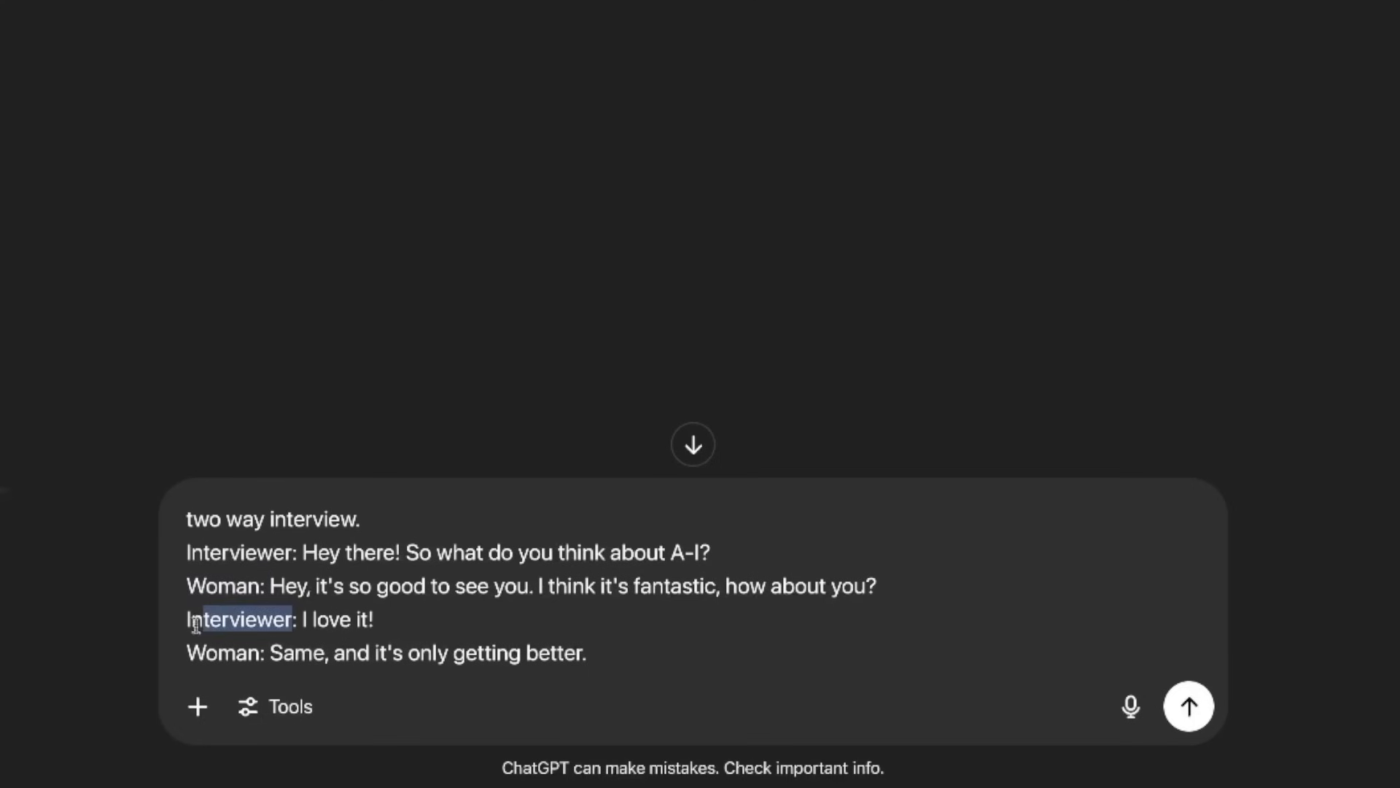
key("Return")
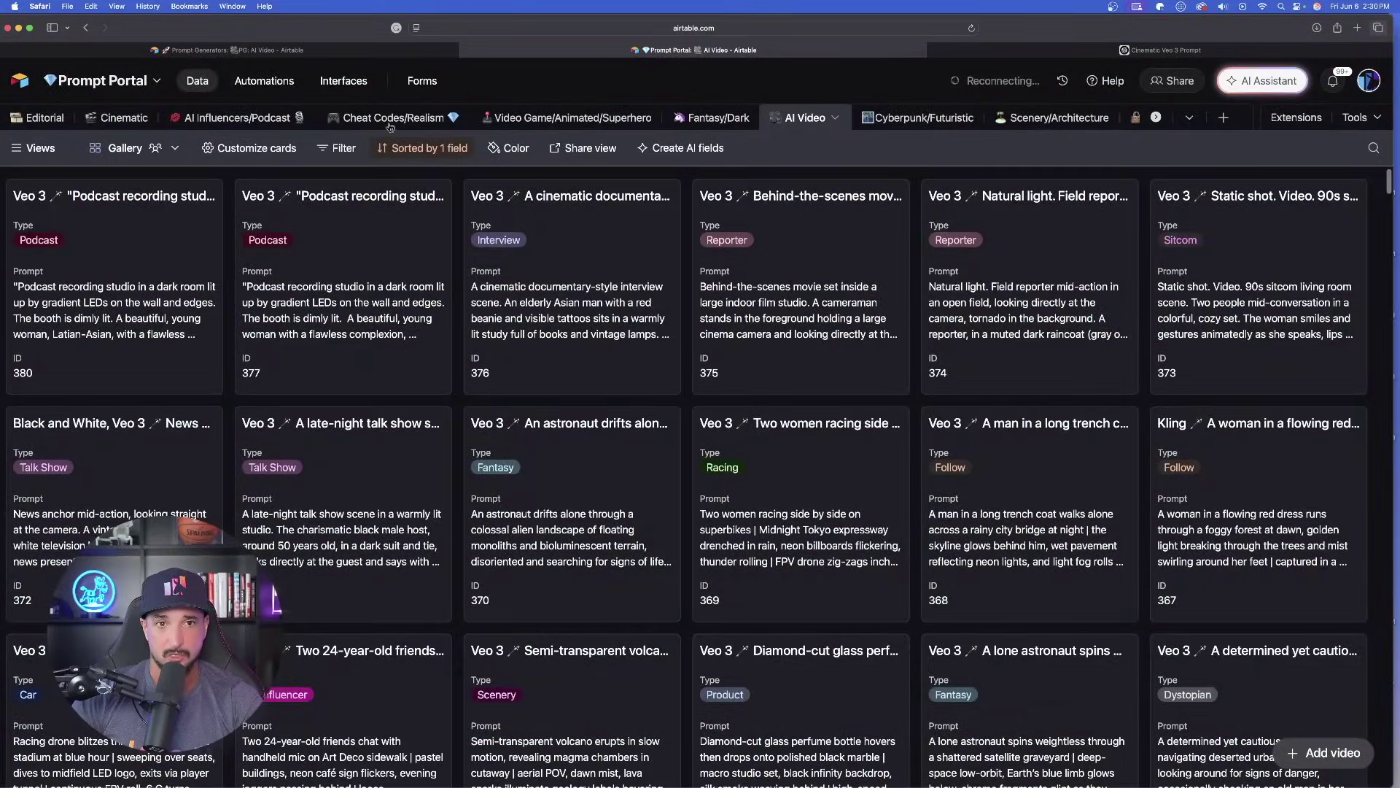
Step: Switch the Prompt Portal gallery to the Cheat Codes/Realism collection and browse its cards
left_click(390, 118)
scroll(496, 484, "down", 20)
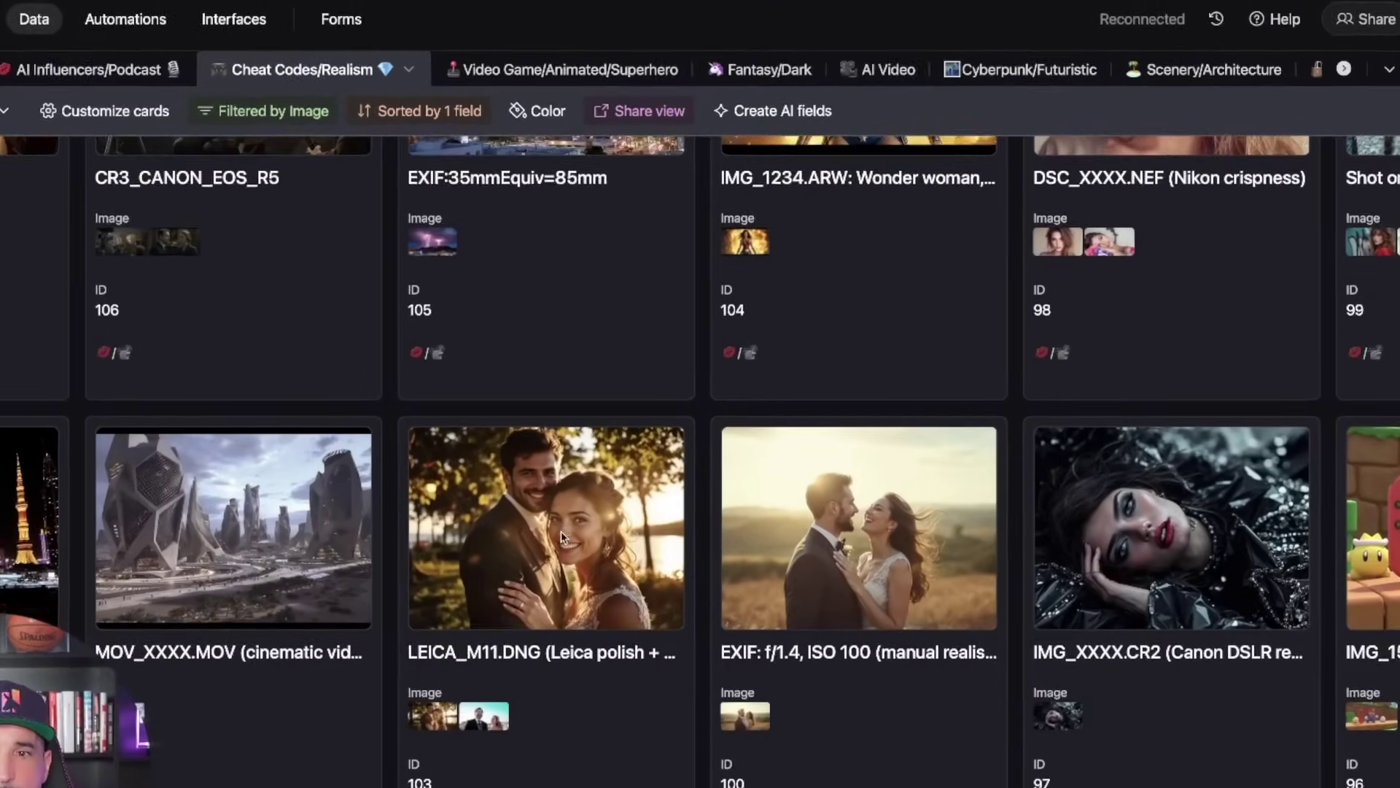
scroll(519, 614, "down", 15)
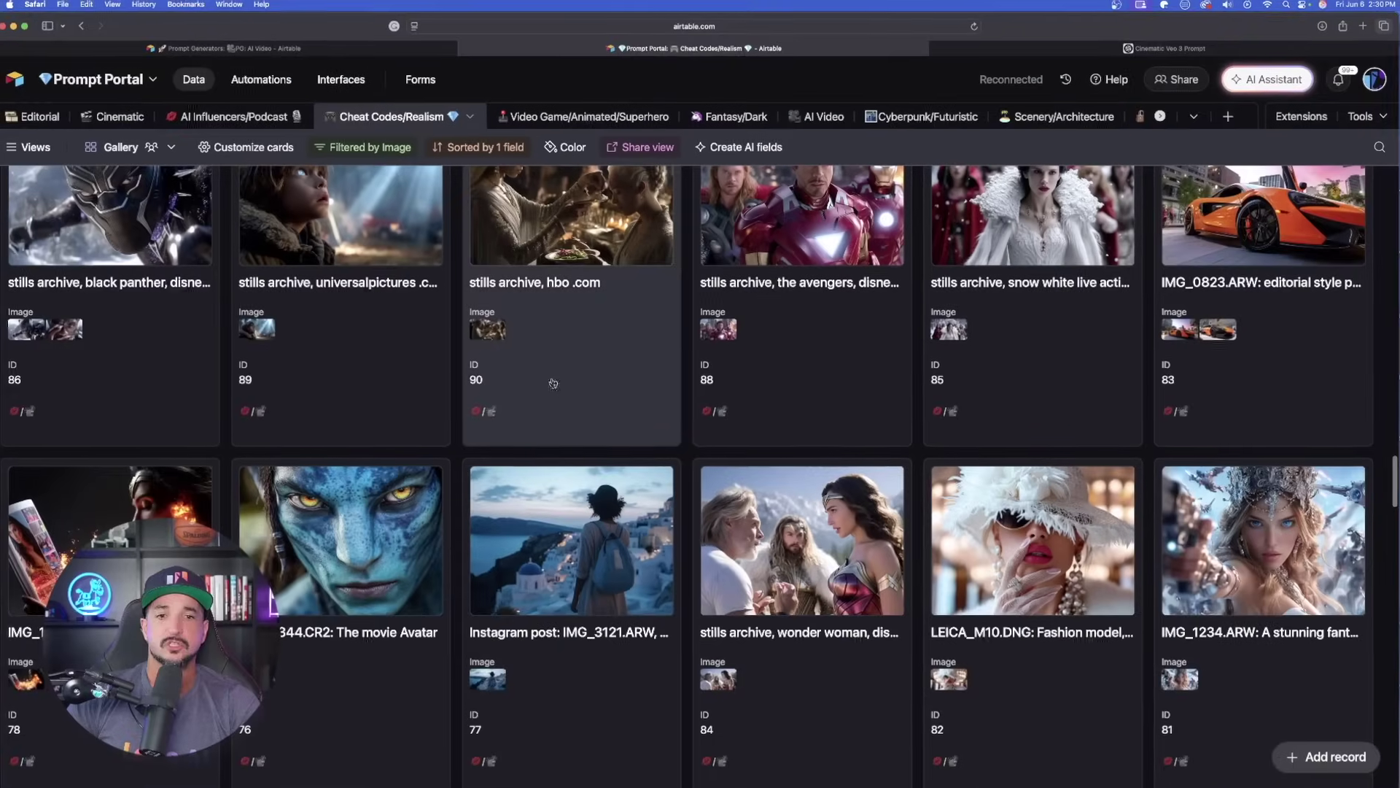
scroll(563, 470, "down", 2)
scroll(395, 458, "up", 5)
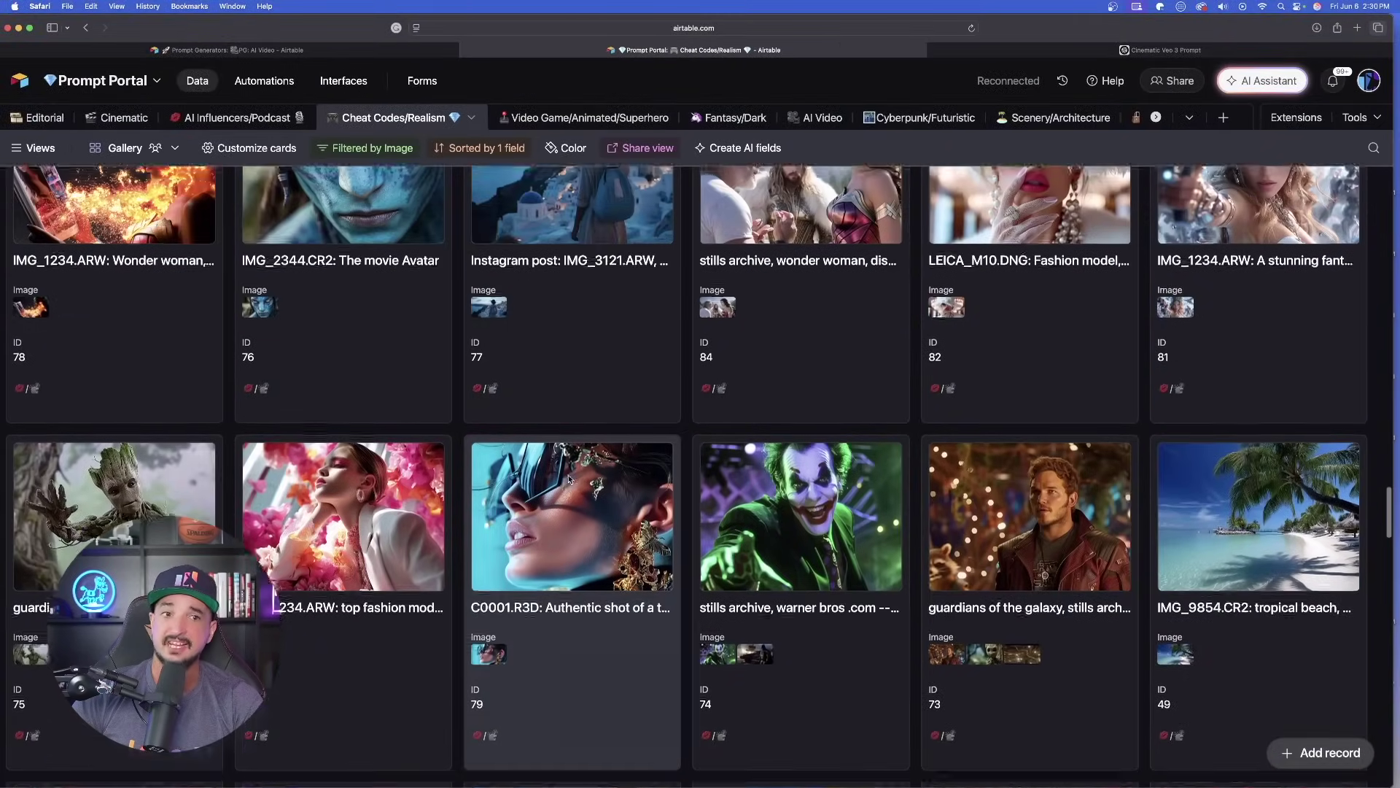
Step: Inspect the Avatar record's image and its IMG_2344.CR2 file-name prompt token, then close it
left_click(395, 457)
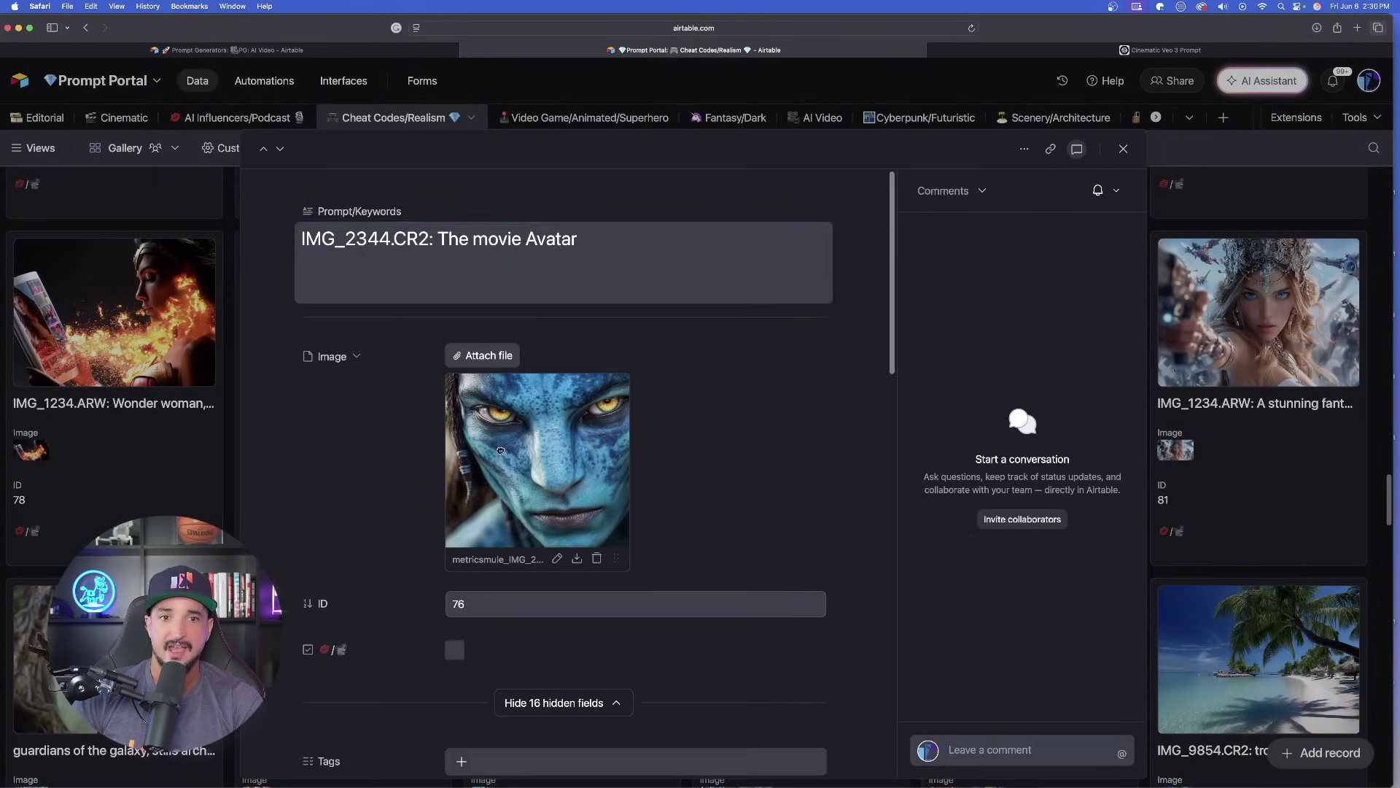
left_click(538, 452)
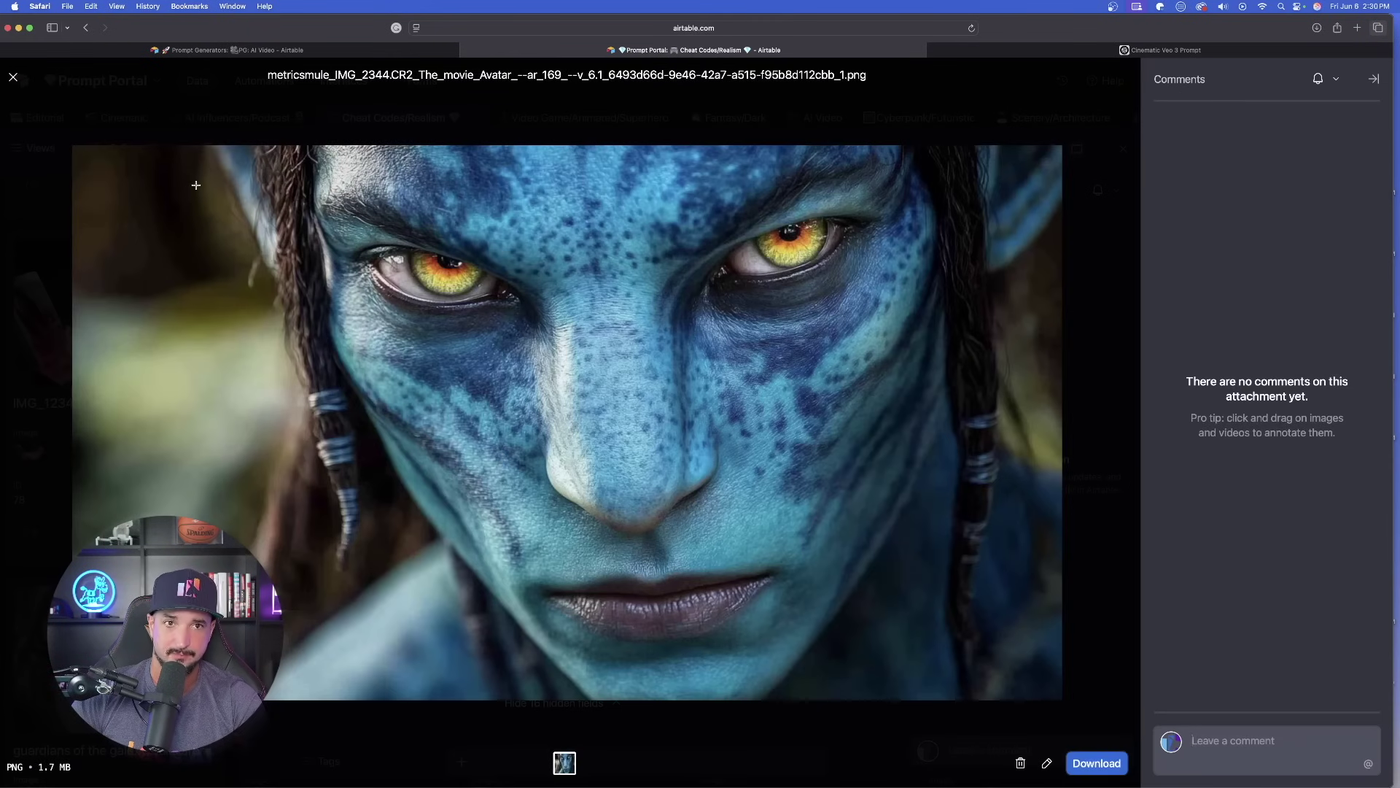
left_click(13, 78)
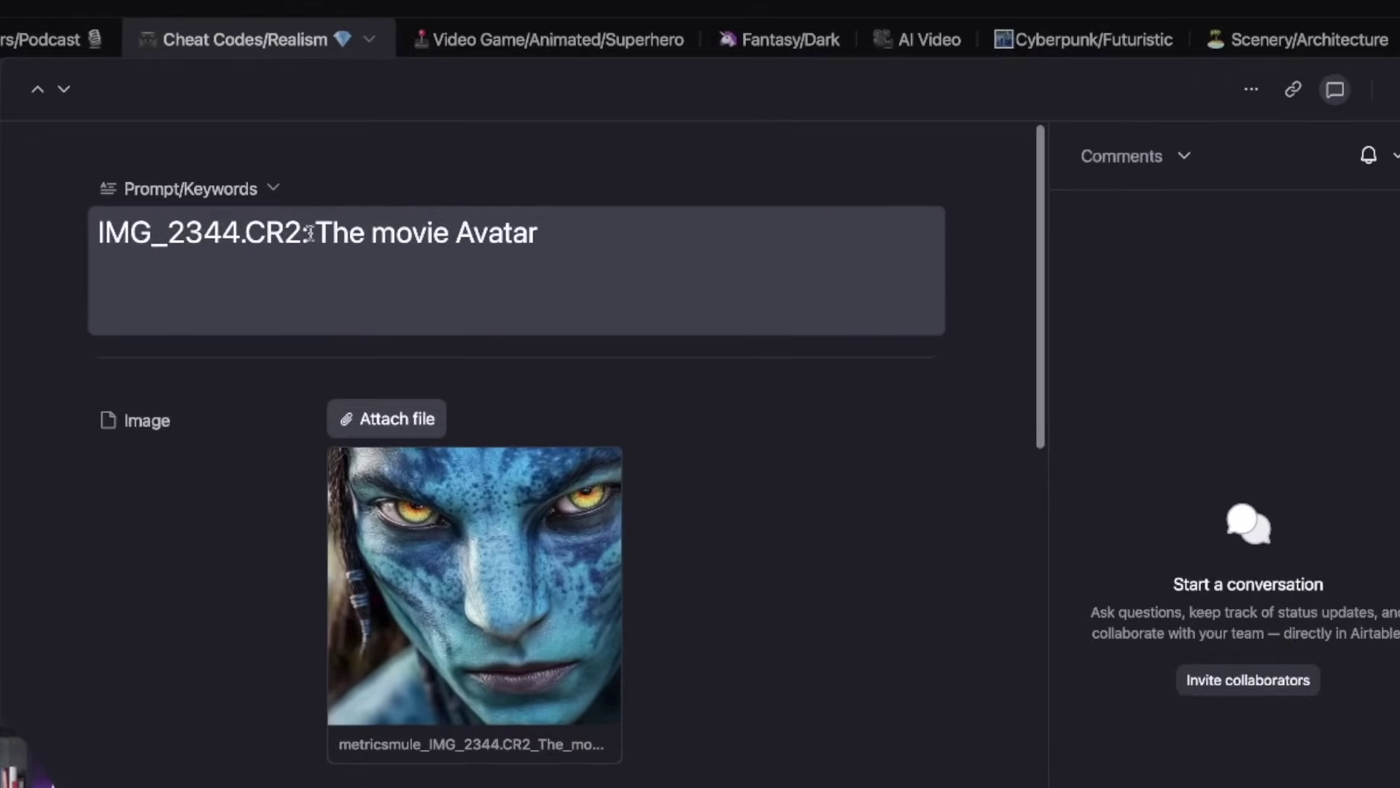
left_click_drag(433, 239, 297, 239)
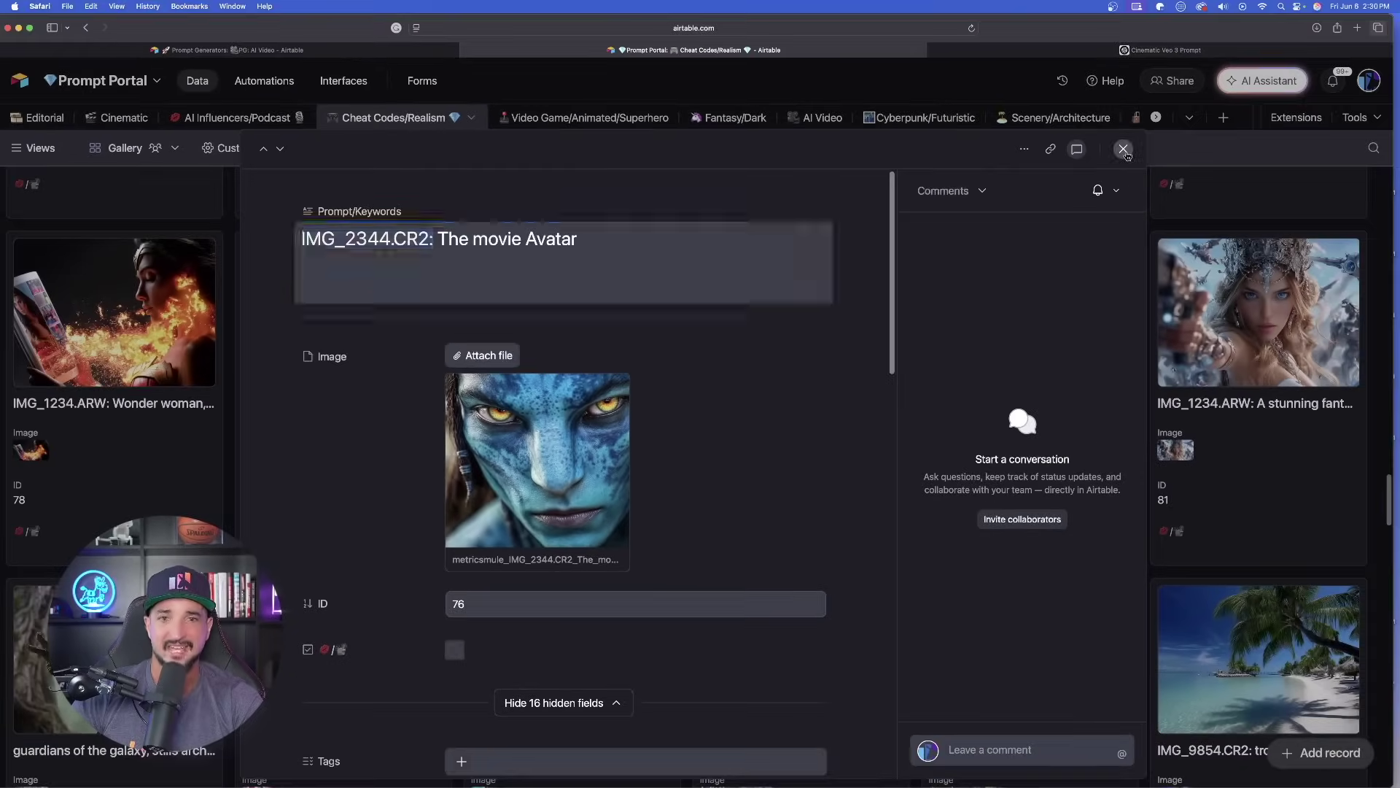
left_click(1124, 150)
scroll(664, 388, "down", 15)
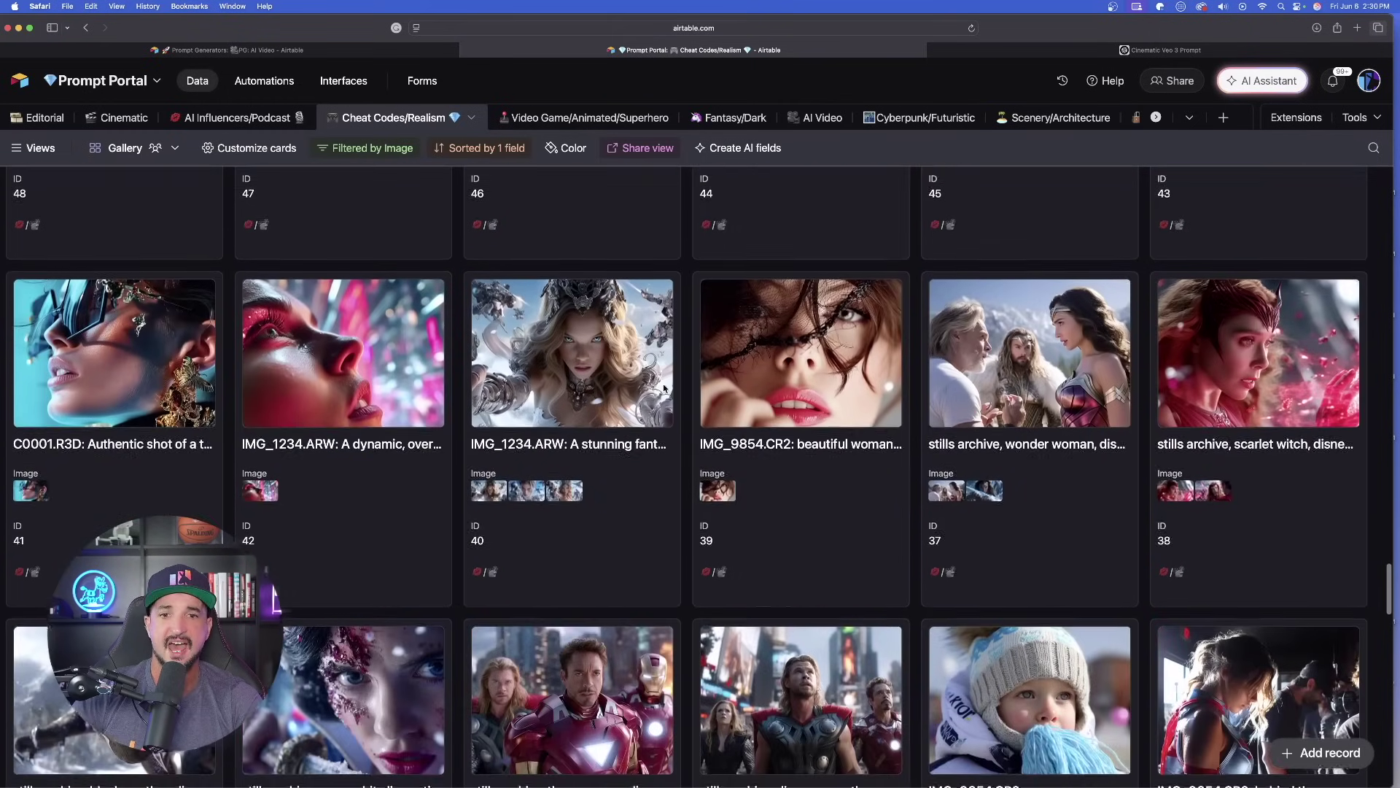
scroll(663, 388, "up", 10)
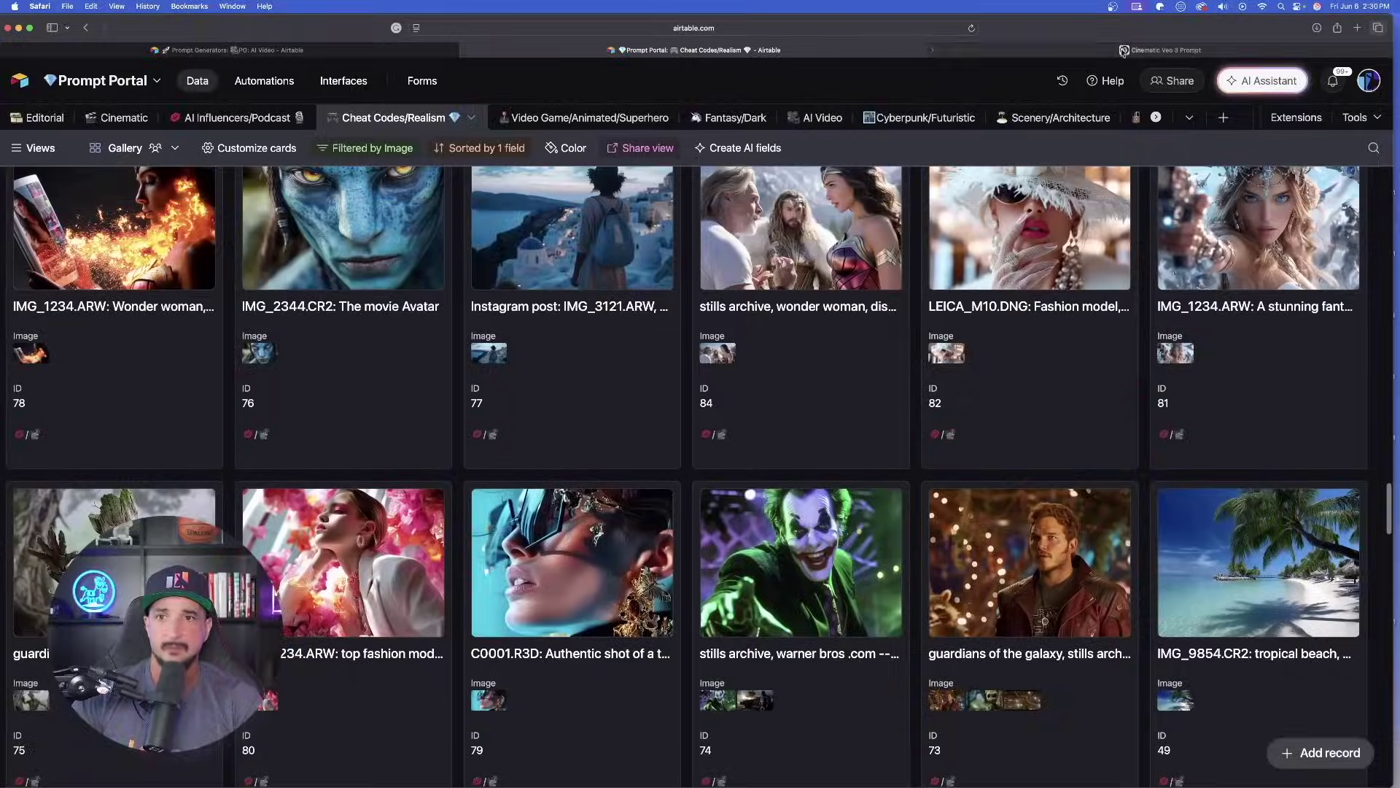
left_click(1124, 51)
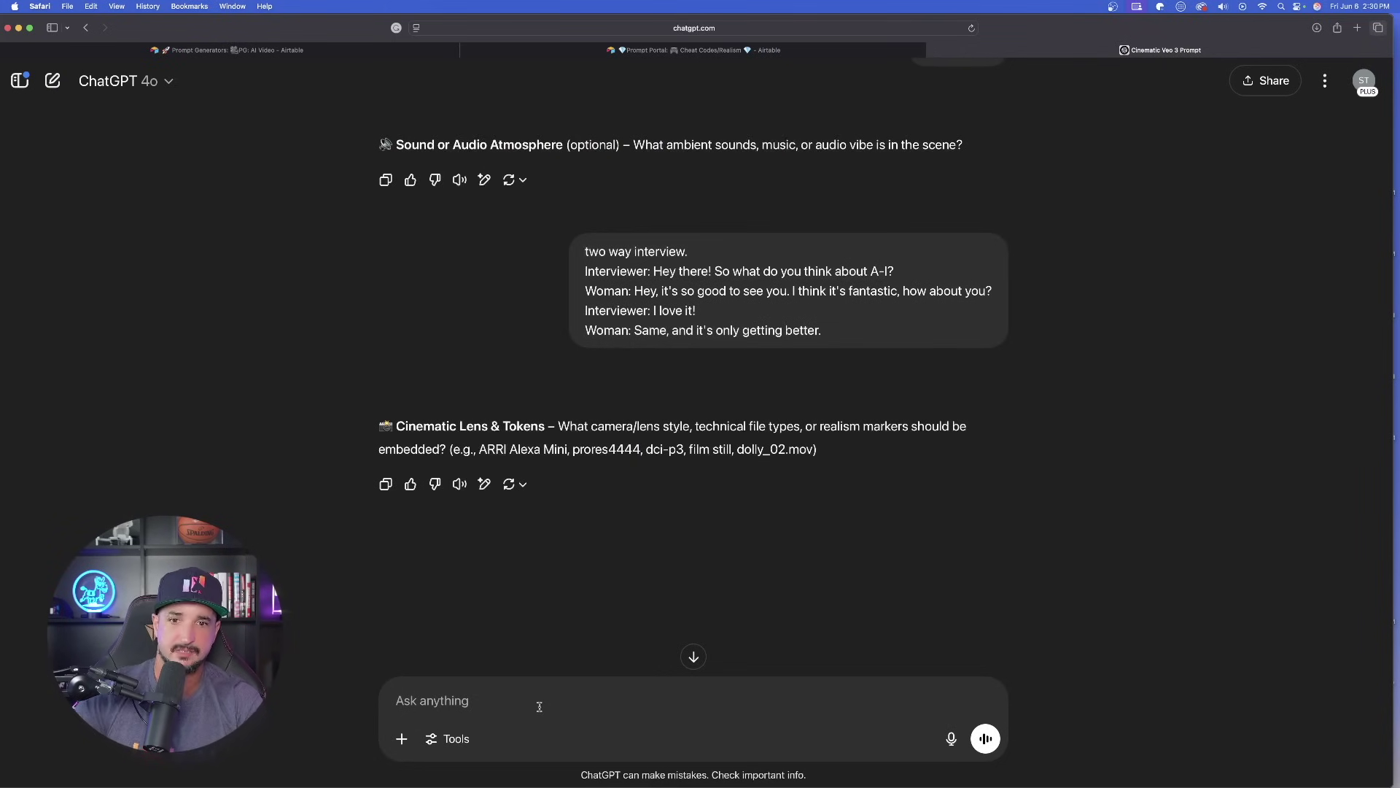
Step: Look over the example camera tokens, such as ARRI Alexa Mini, in the lens question
left_click_drag(818, 449, 780, 449)
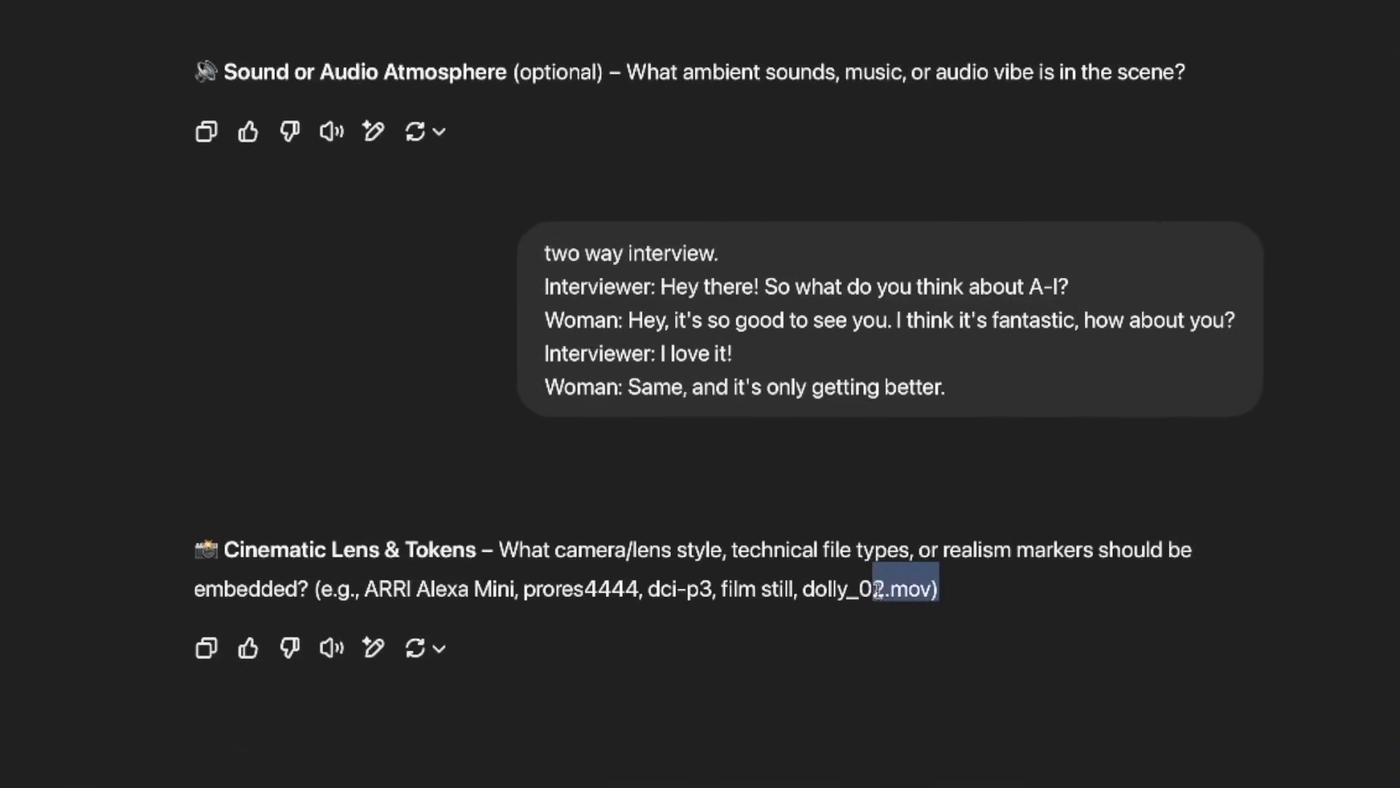
left_click_drag(877, 590, 737, 594)
left_click(362, 588)
left_click(698, 587)
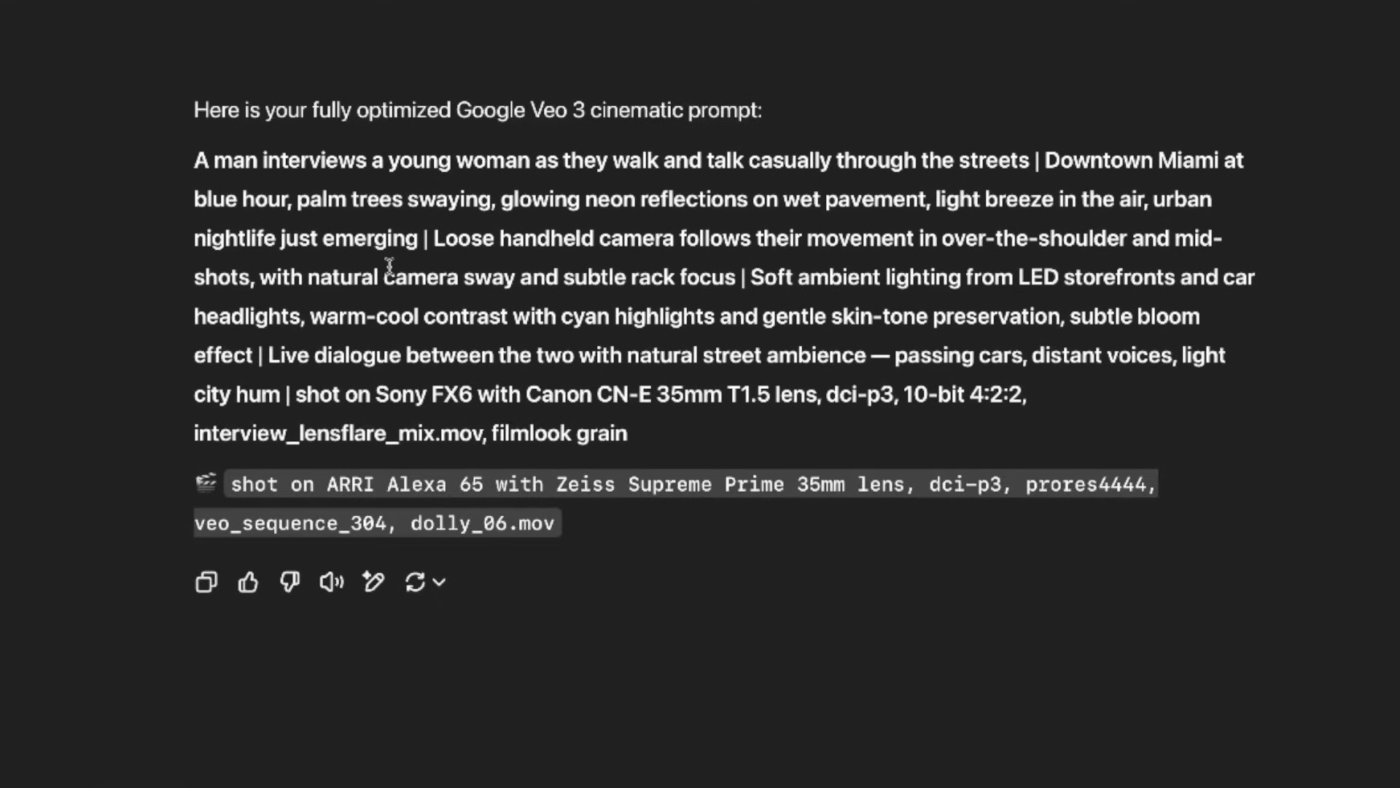
Step: Select the generated Veo 3 prompt paragraph and ARRI Alexa 65 camera line for copying
left_click_drag(189, 164, 795, 373)
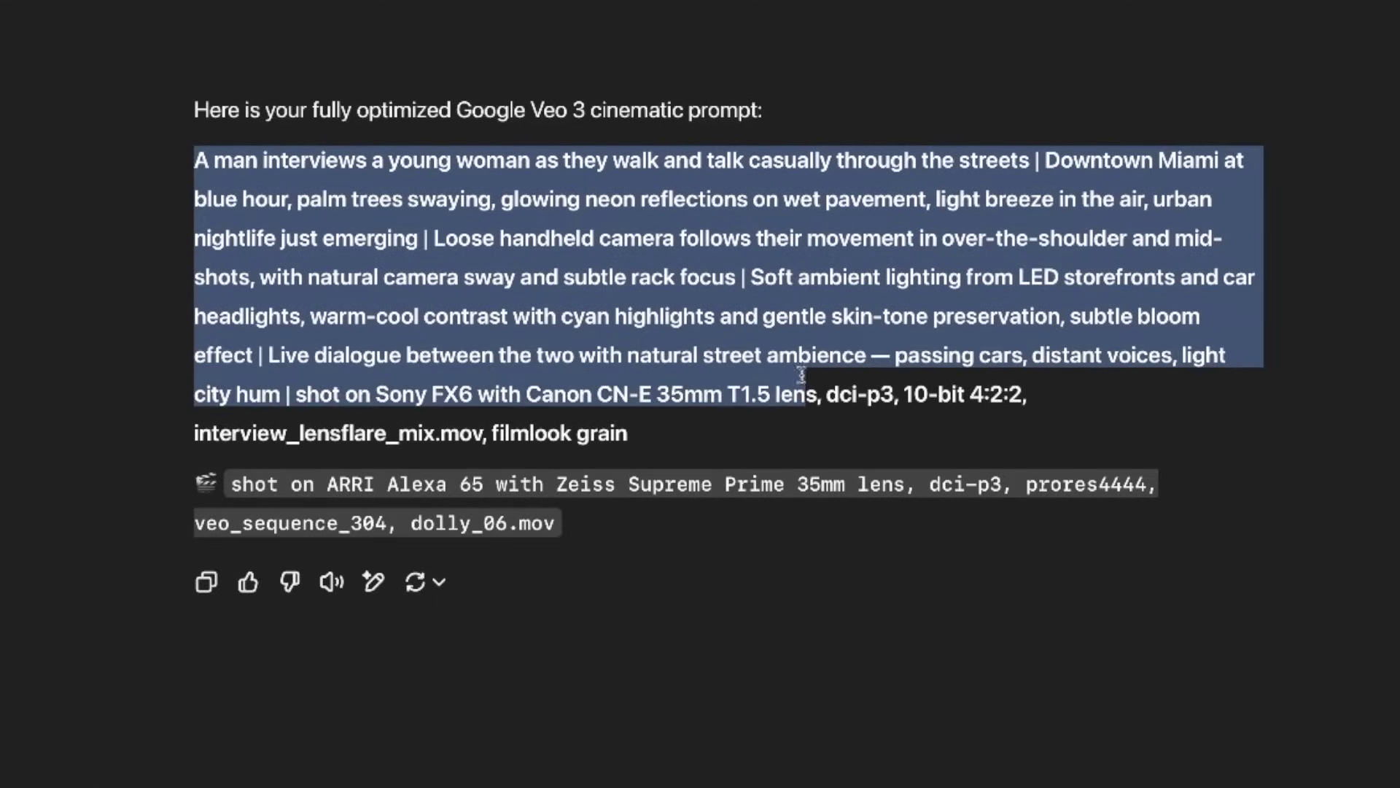
left_click(282, 488)
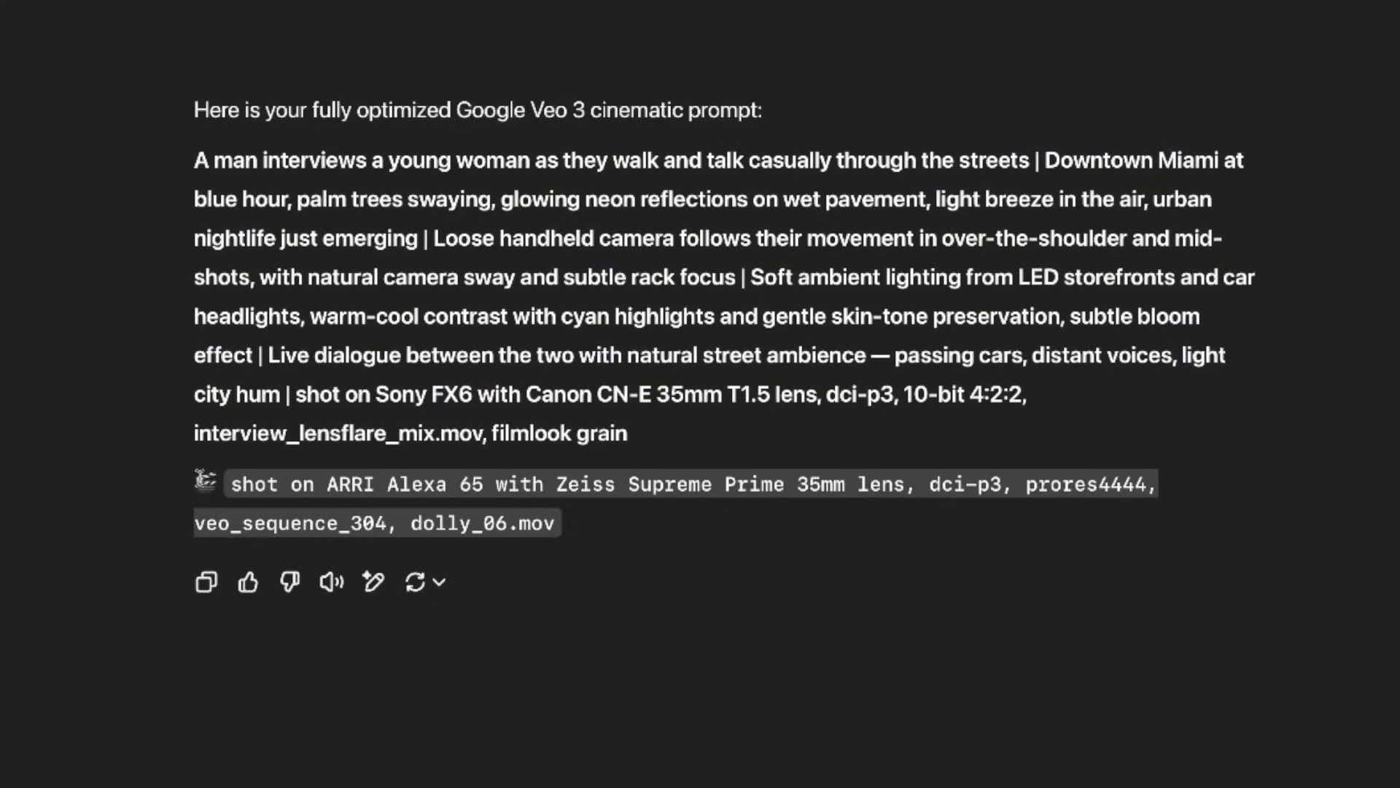
triple_click(659, 537)
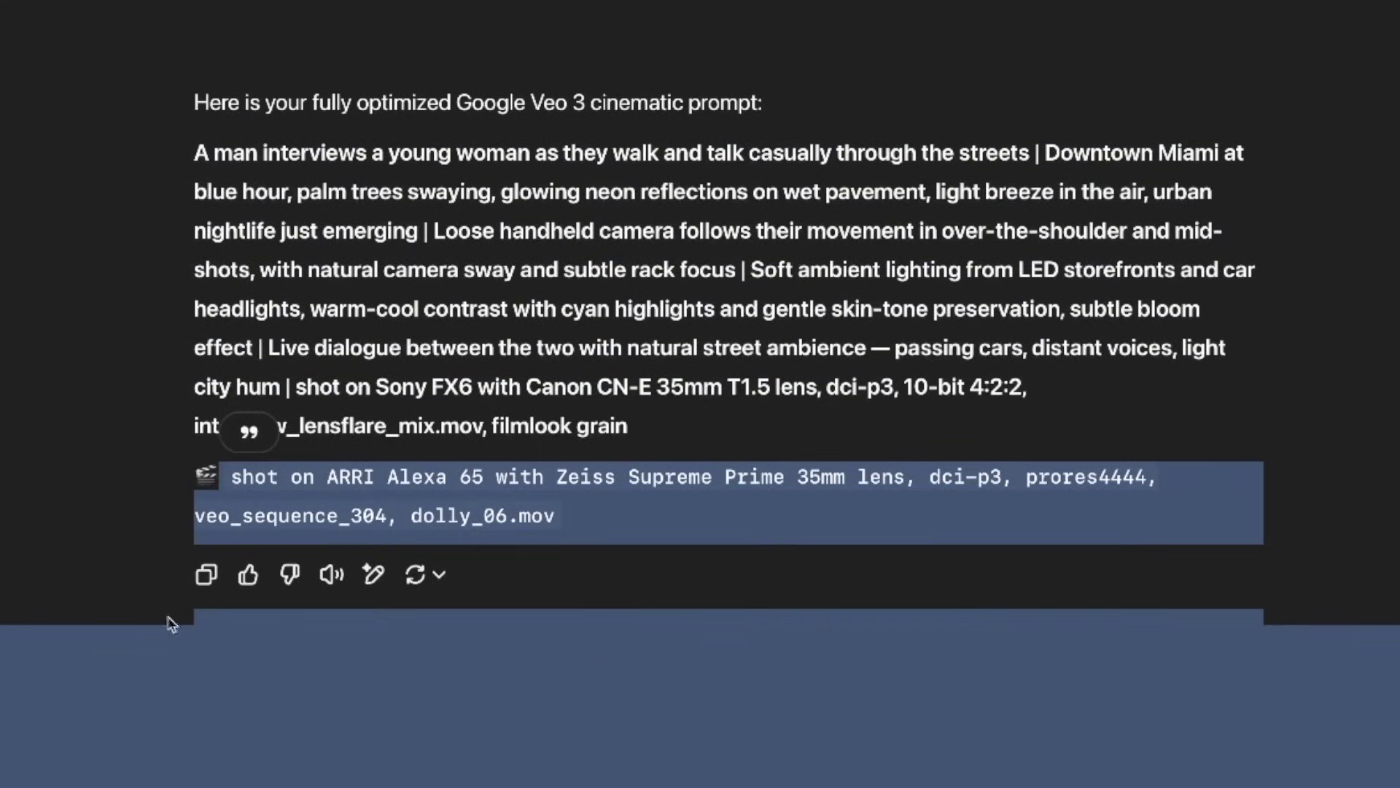
left_click(248, 536)
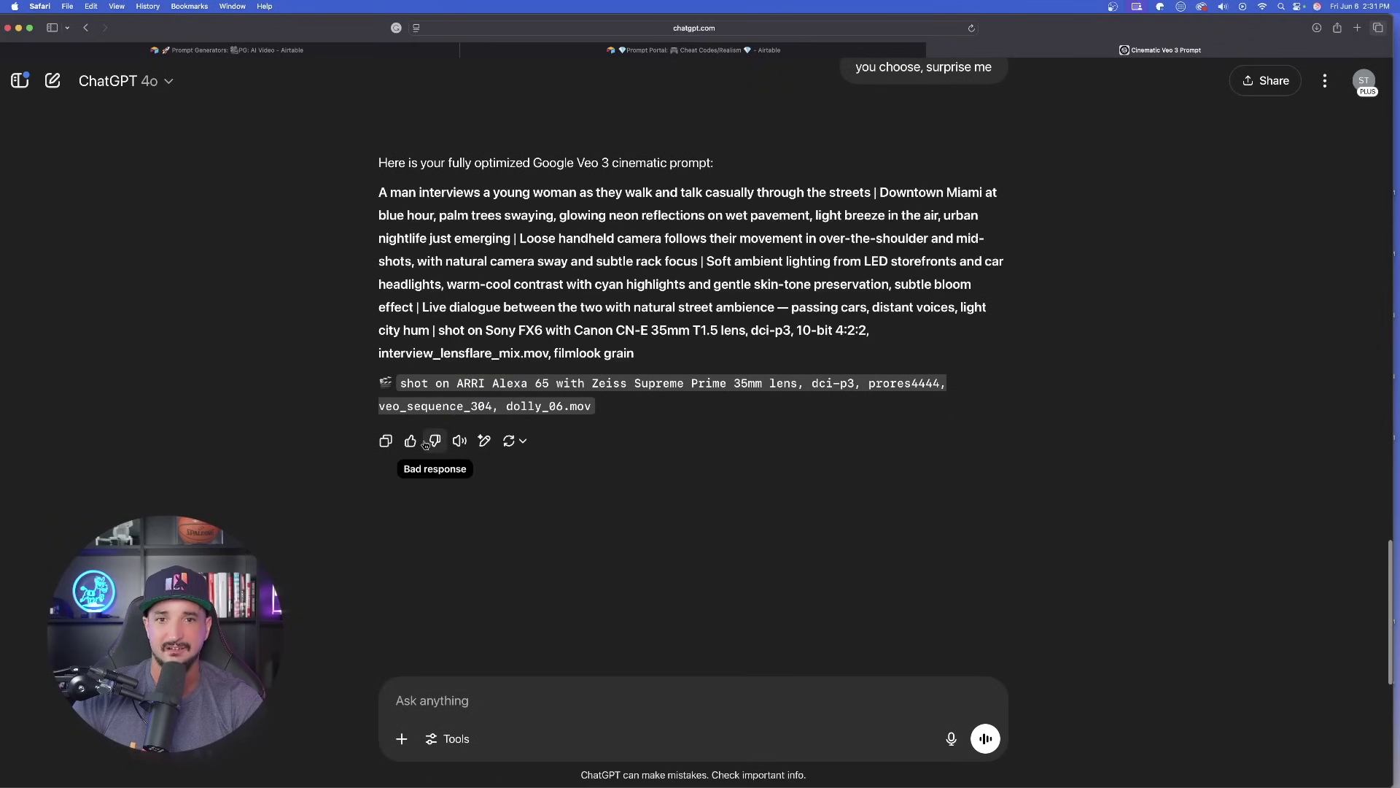
left_click_drag(382, 191, 687, 399)
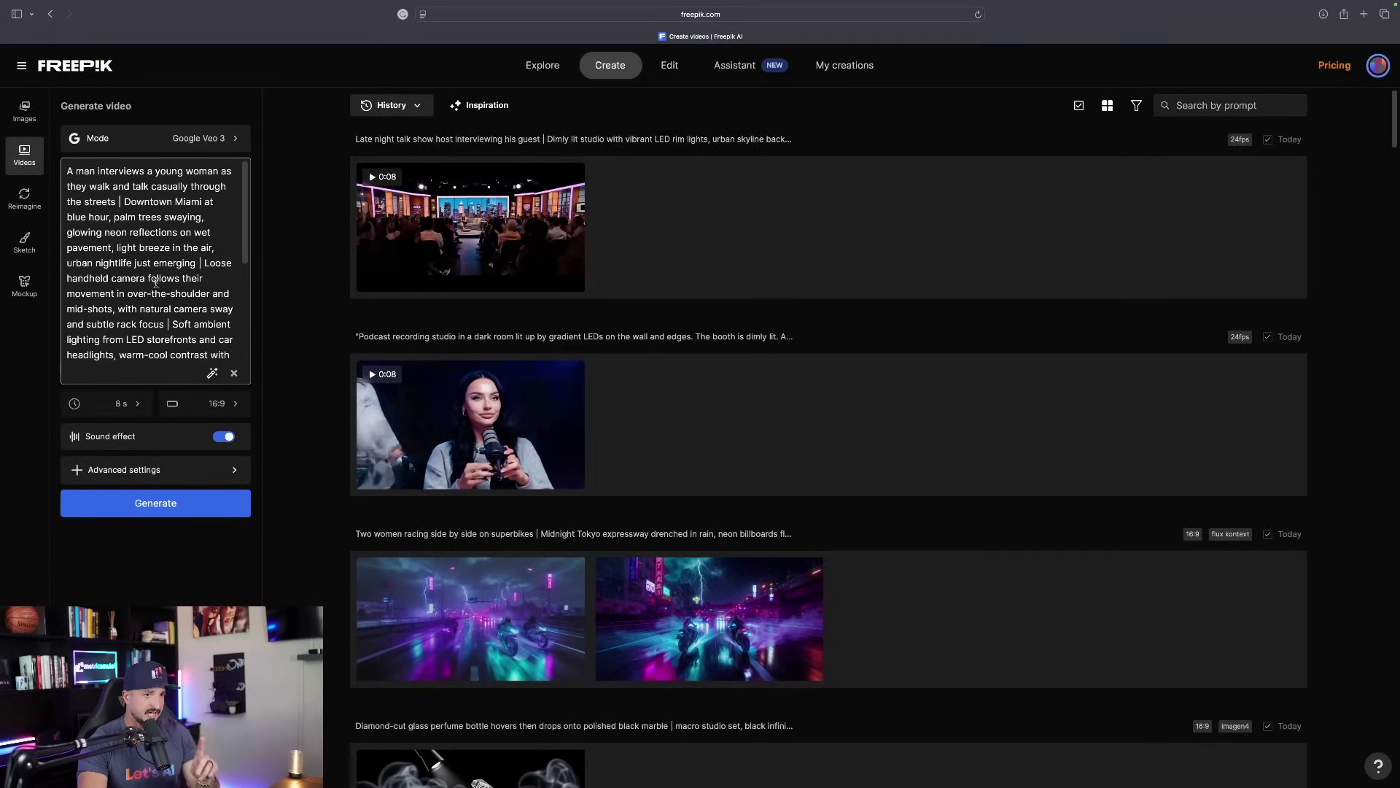
Step: Scroll through the pasted Veo 3 interview prompt in Freepik's Google Veo 3 generator
scroll(165, 259, "down", 5)
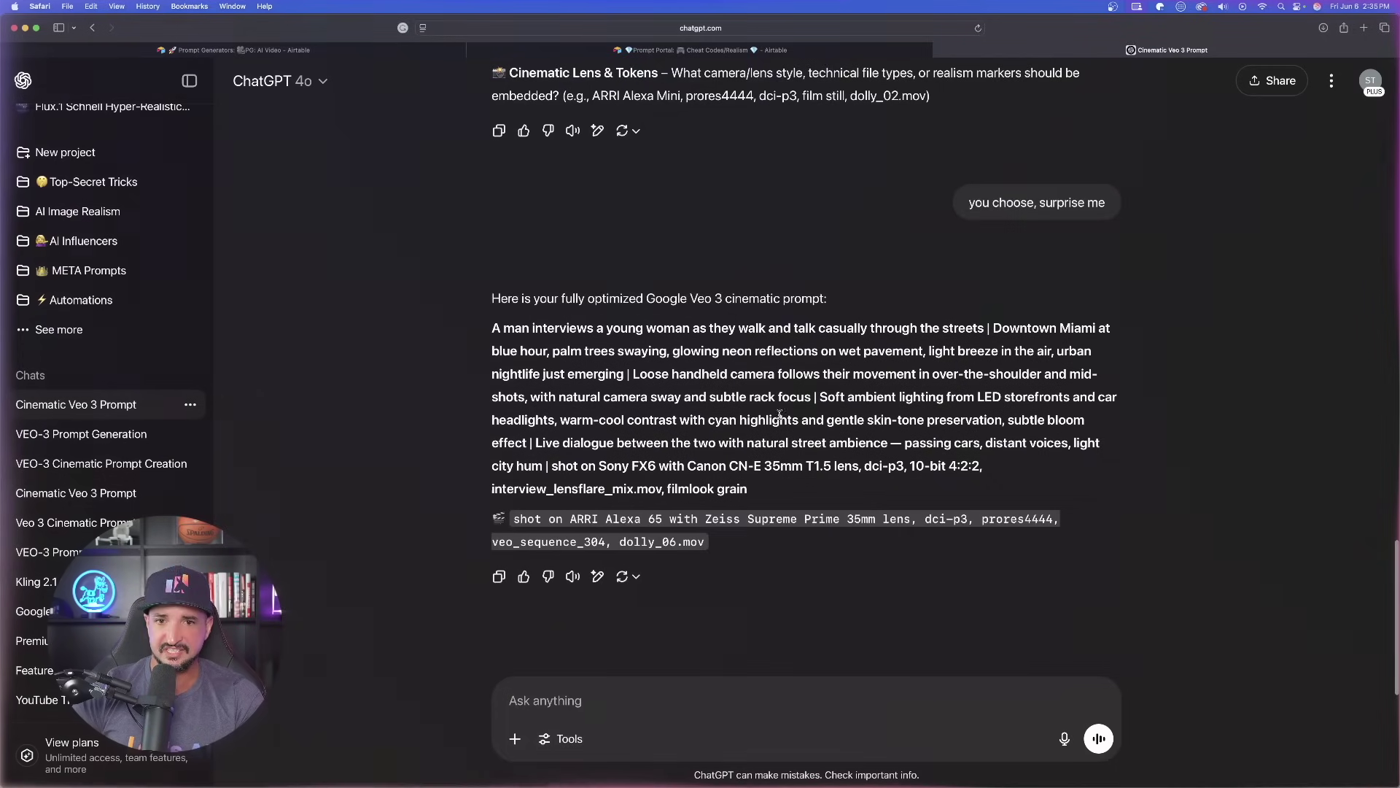
Step: Ask ChatGPT to replace the vague live dialogue with the four pasted interview dialogue lines
left_click(705, 700)
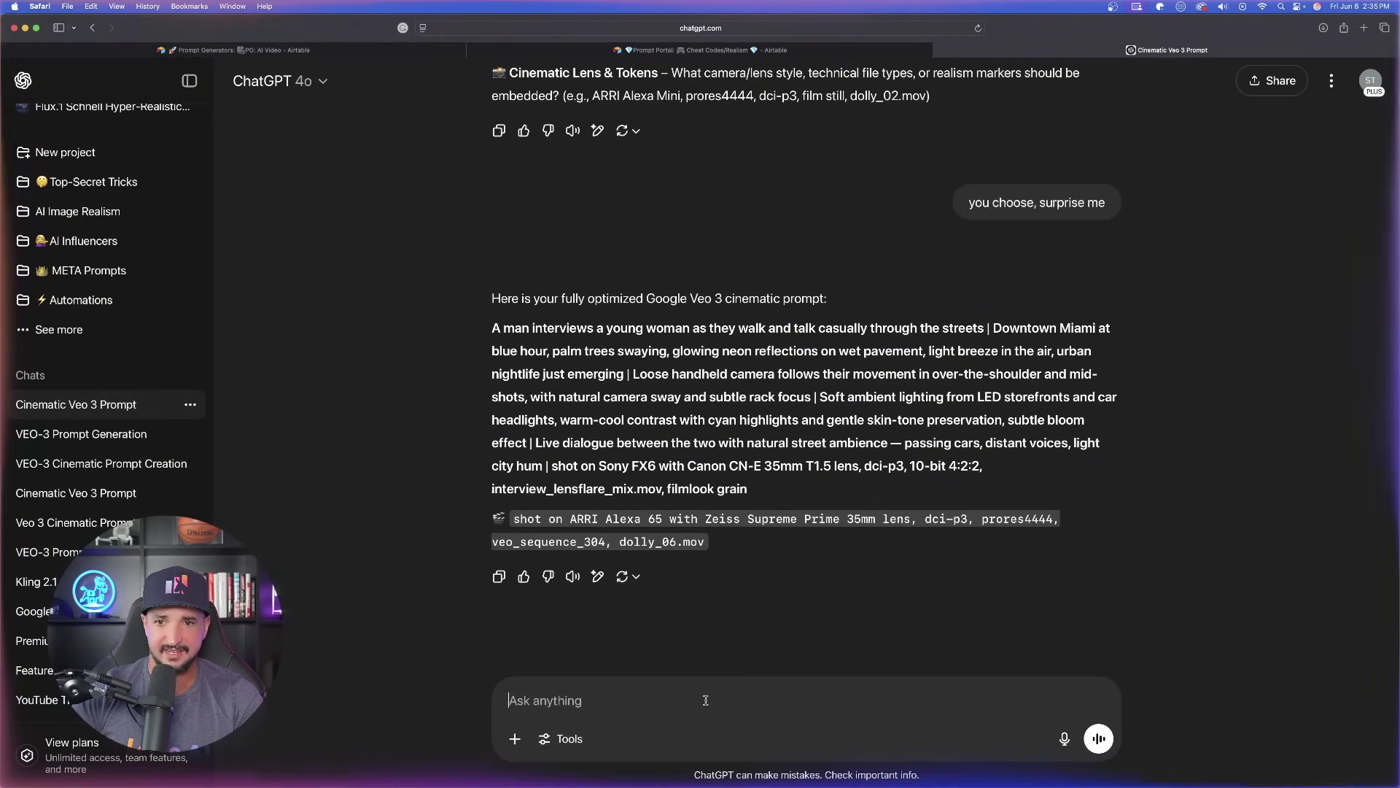
left_click_drag(562, 441, 766, 443)
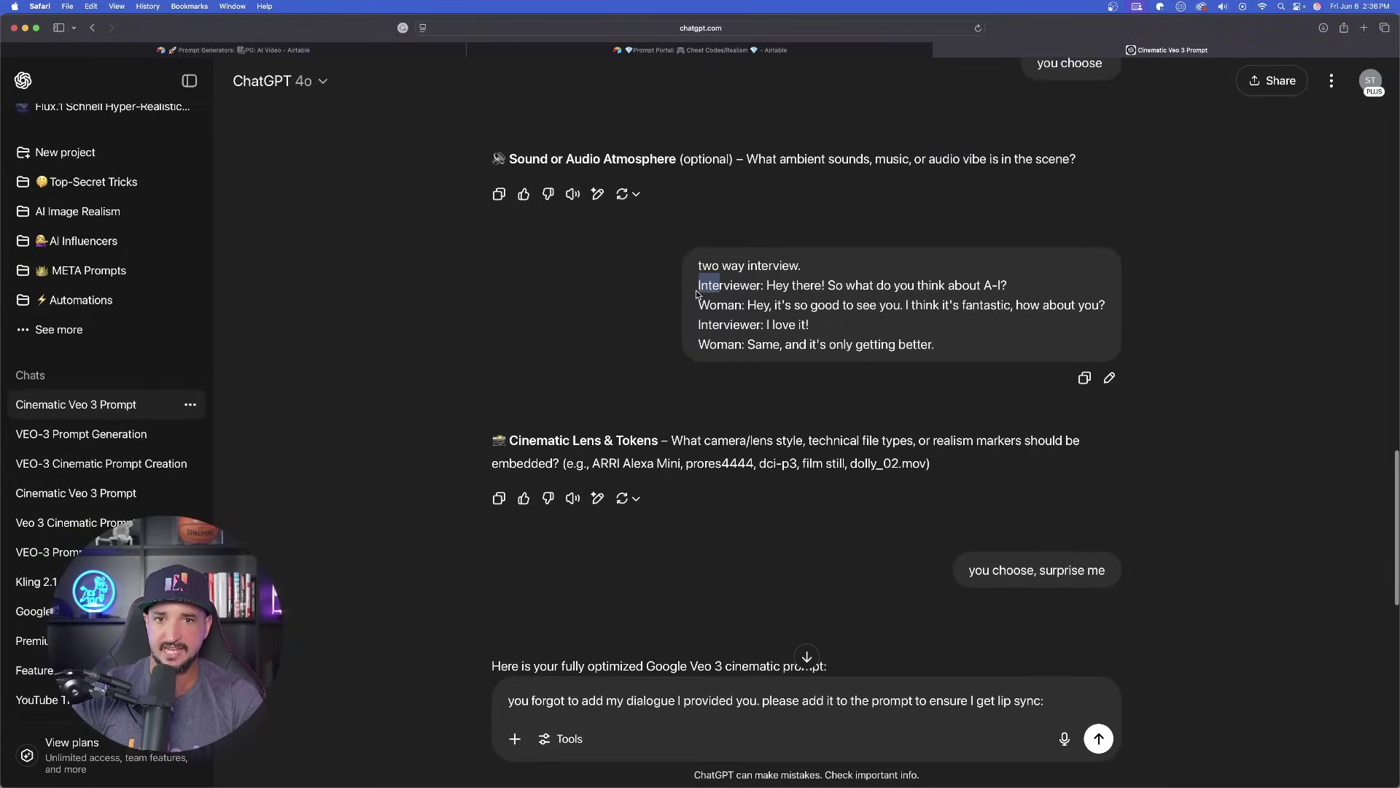
left_click_drag(696, 294, 911, 339)
key("super+c")
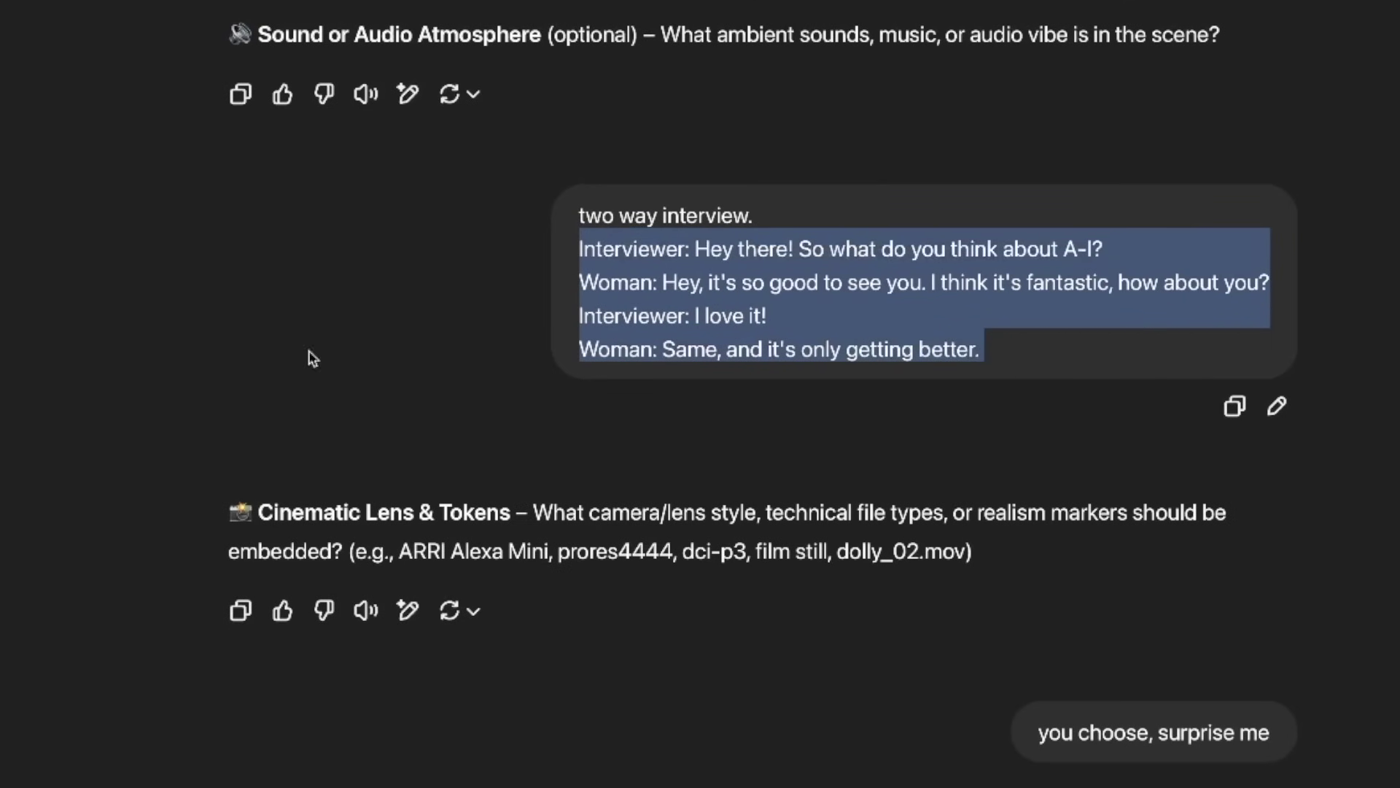
scroll(610, 341, "down", 10)
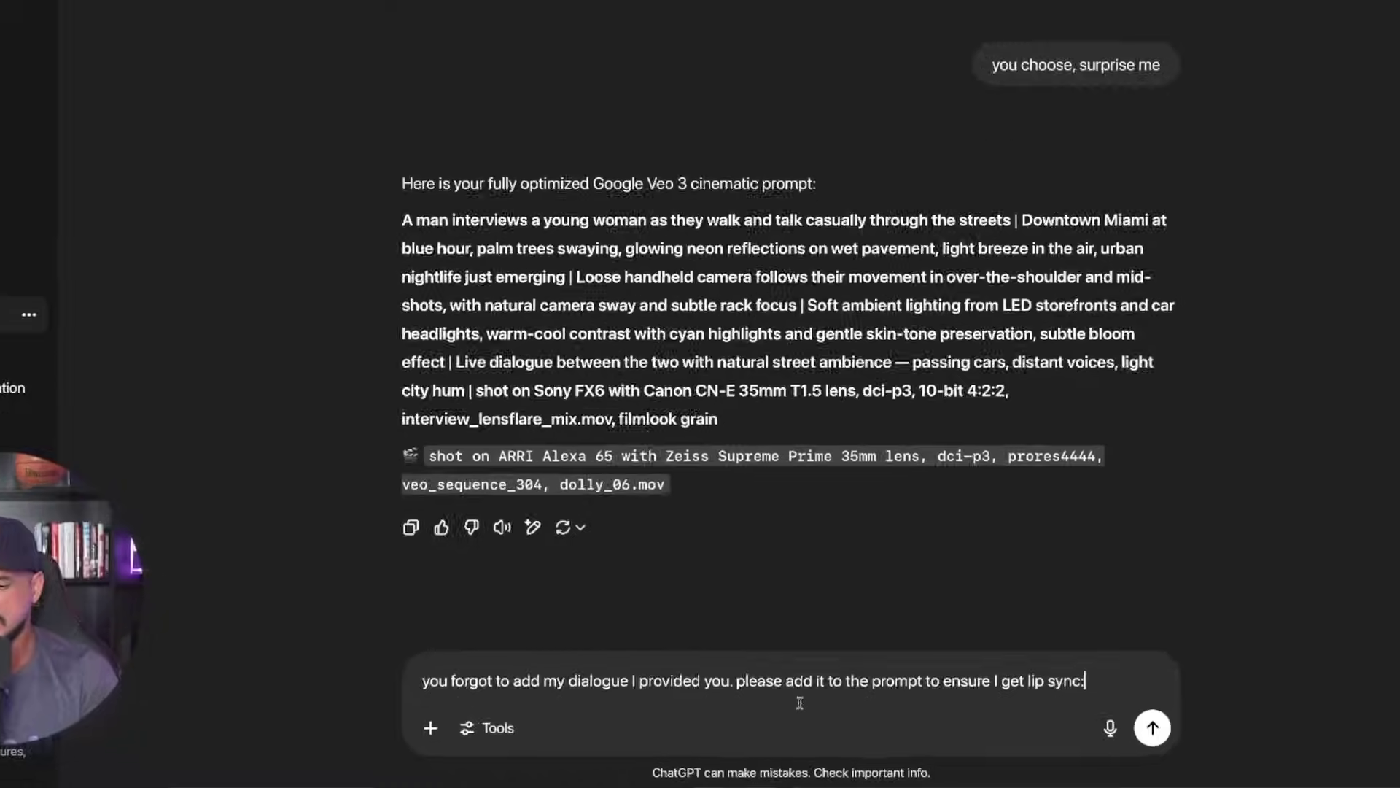
key("shift+Return")
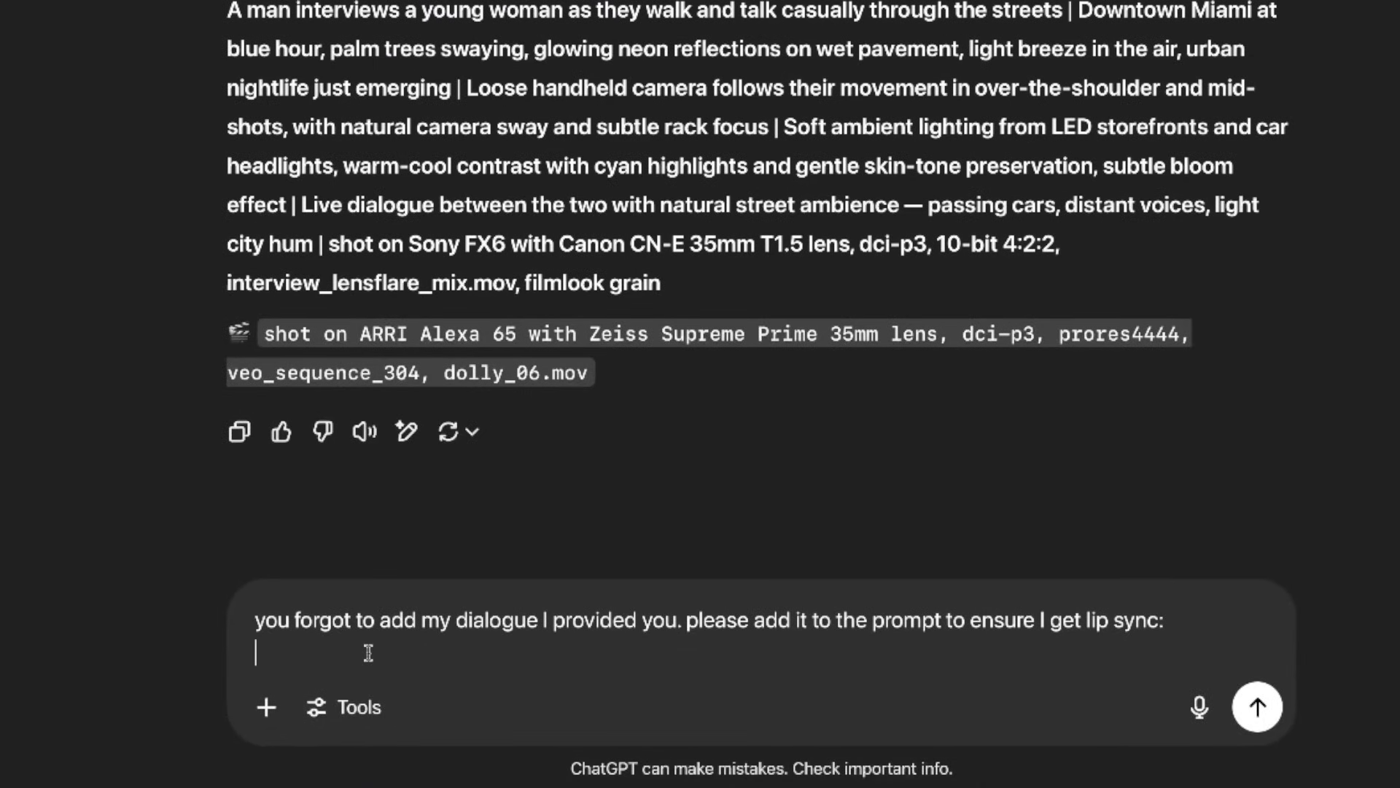
key("super+v")
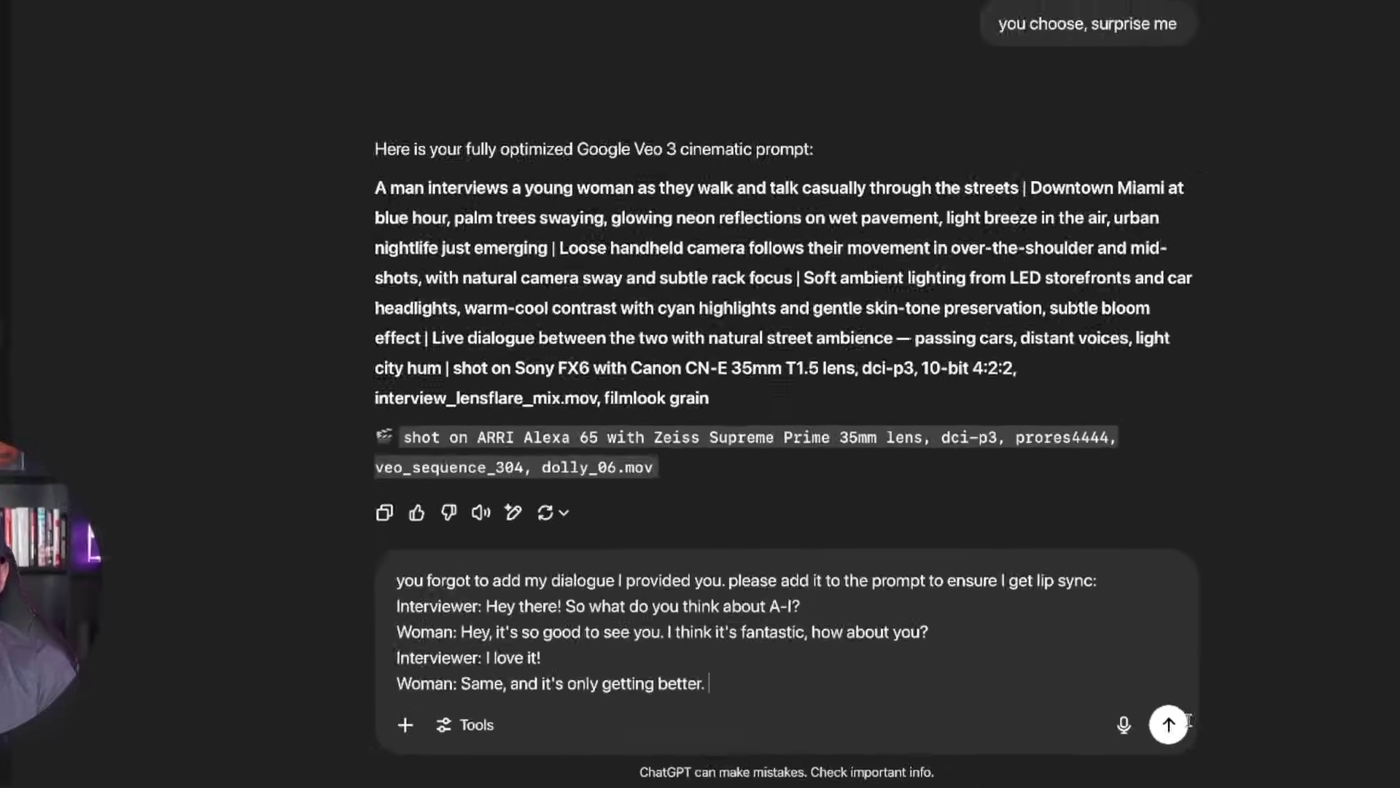
key("Return")
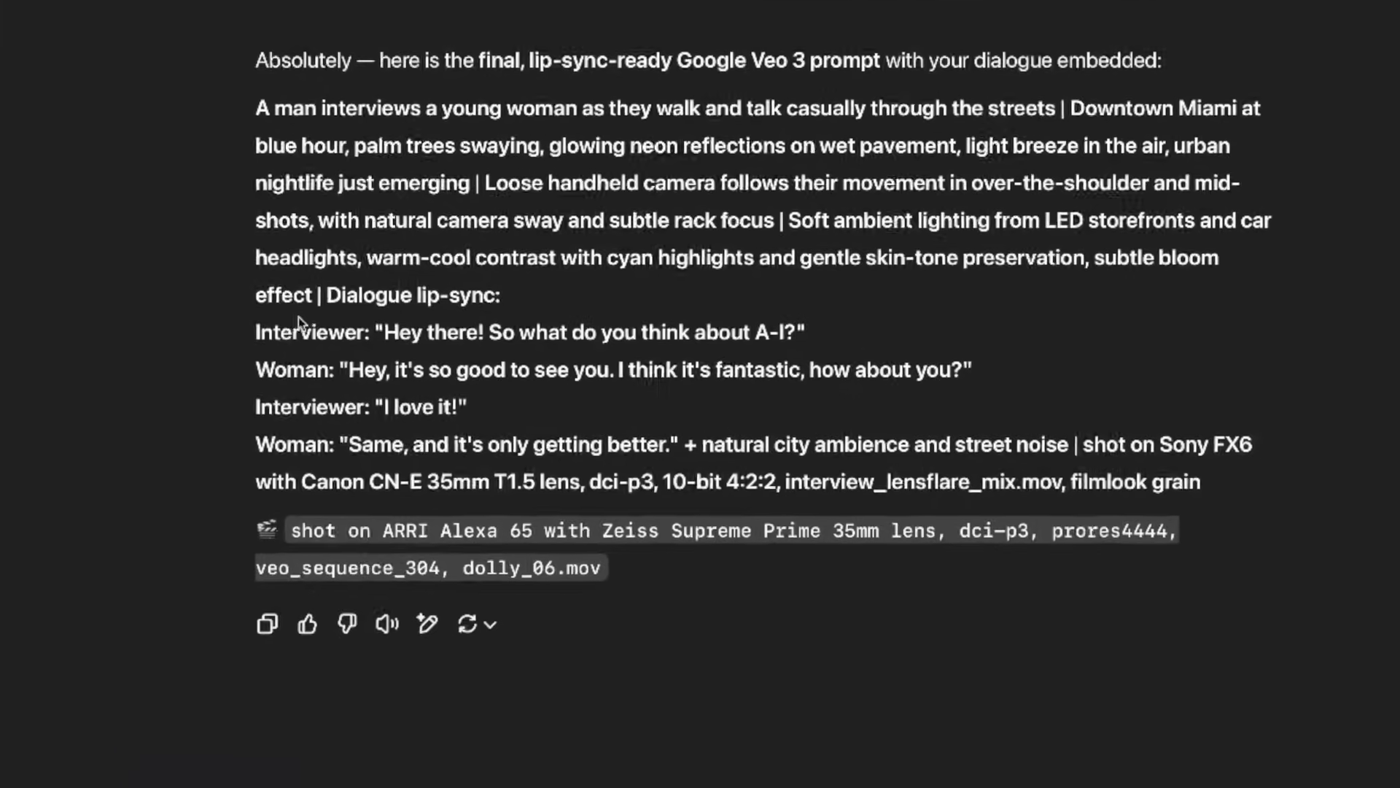
Step: Select the whole lip-sync-ready Veo 3 prompt in the reply for copying
left_click_drag(237, 335, 660, 482)
left_click(294, 172)
left_click_drag(205, 107, 764, 576)
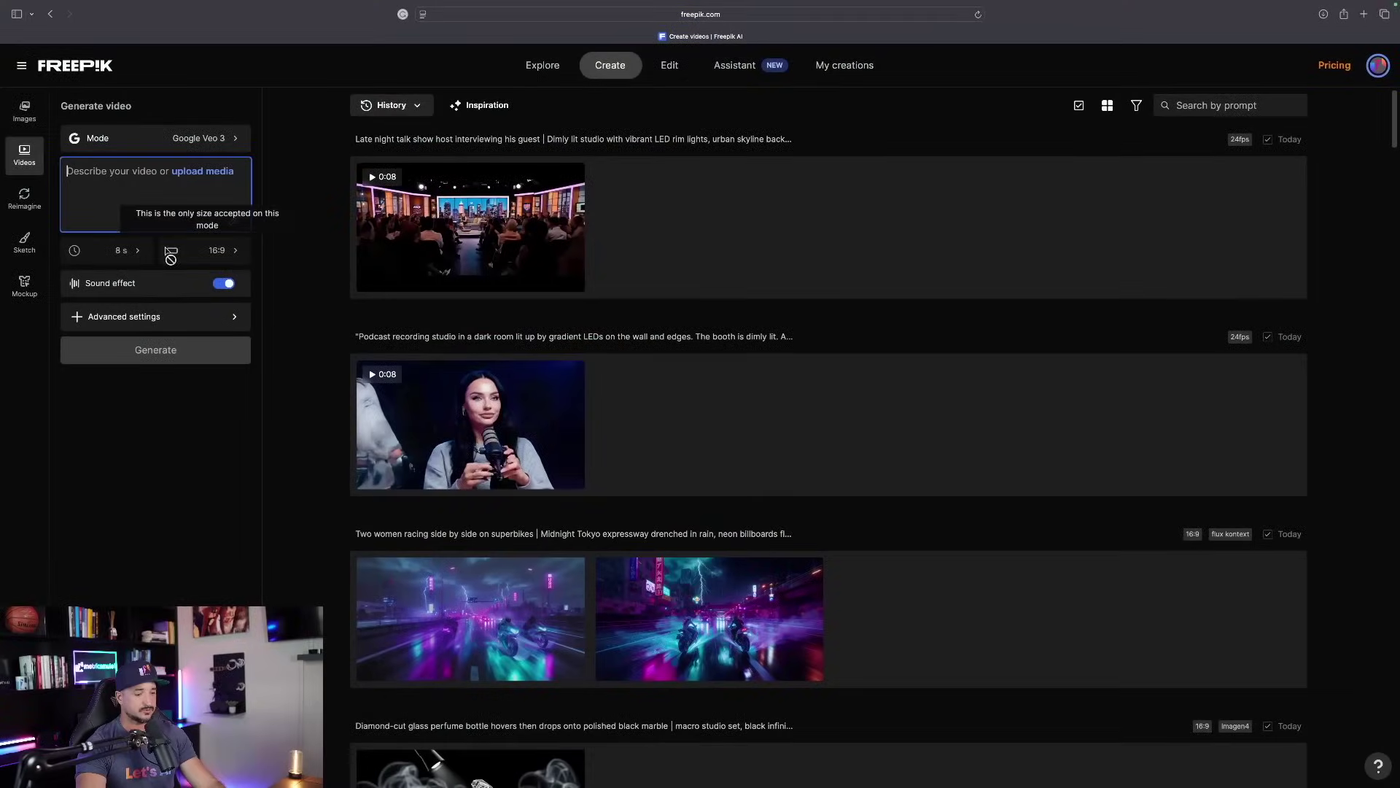
Step: Paste the lip-sync dialogue prompt into Freepik's Google Veo 3 prompt box
key("super+v")
scroll(139, 257, "up", 5)
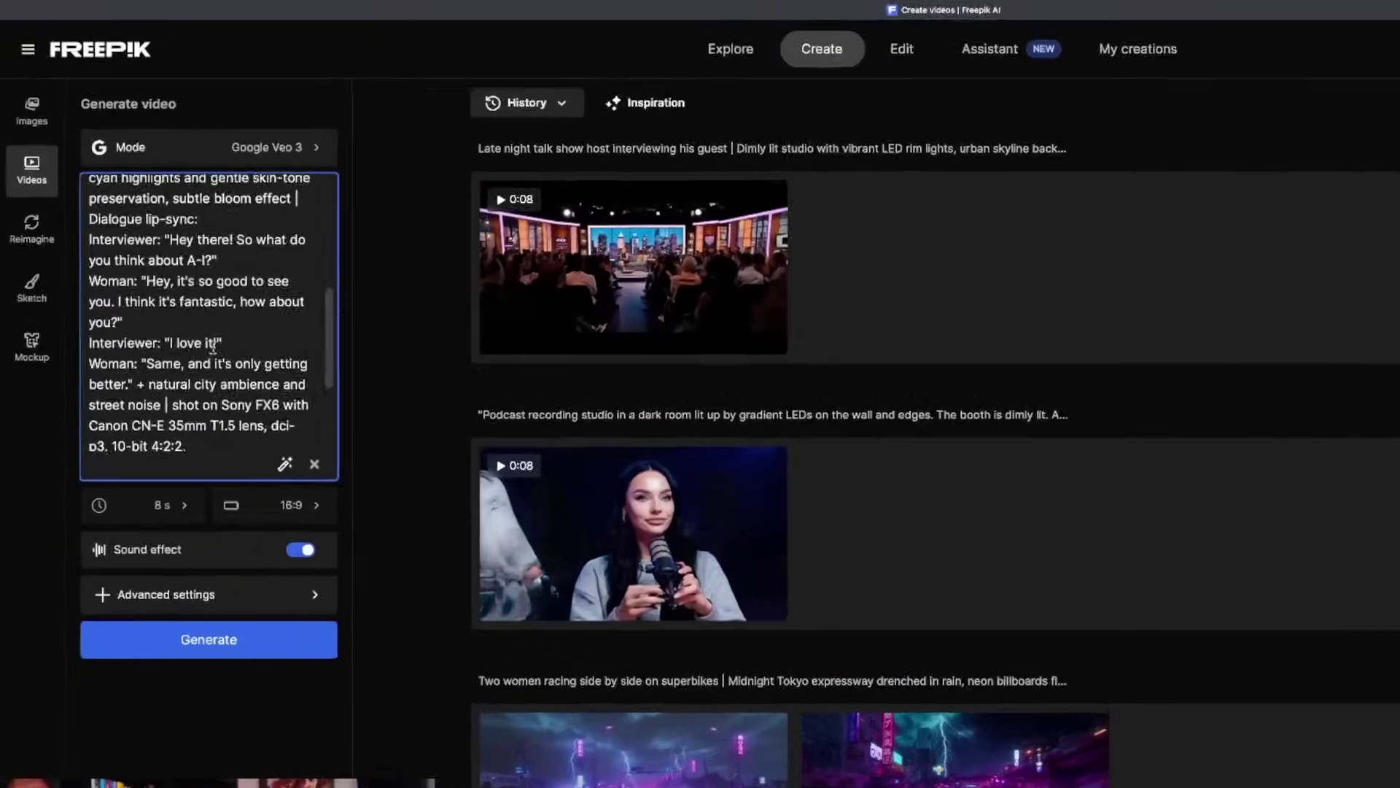
scroll(78, 301, "down", 5)
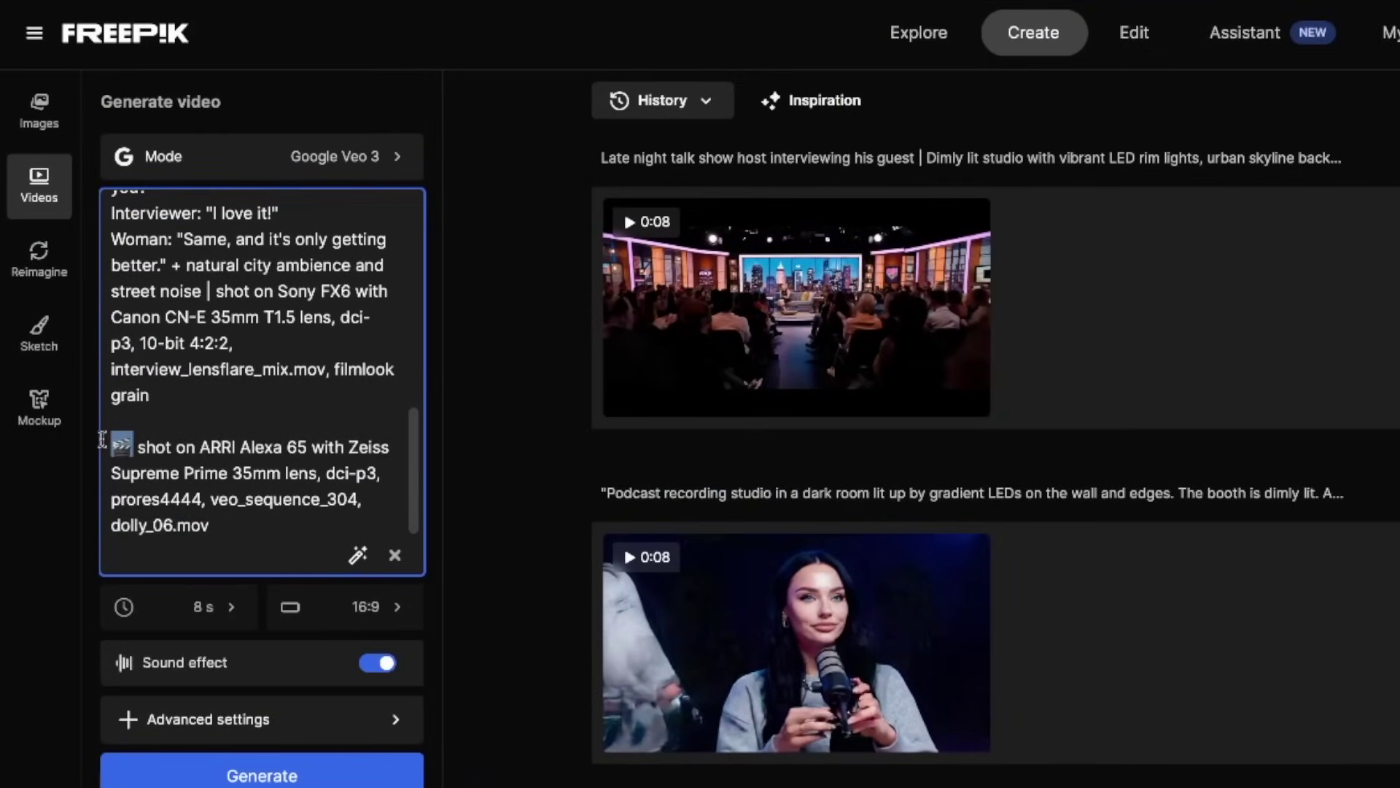
Step: Remove the clapper emoji and blank line, joining the ARRI Alexa 65 line after 'filmlook grain,'
left_click(102, 447)
key("Delete")
key("Delete")
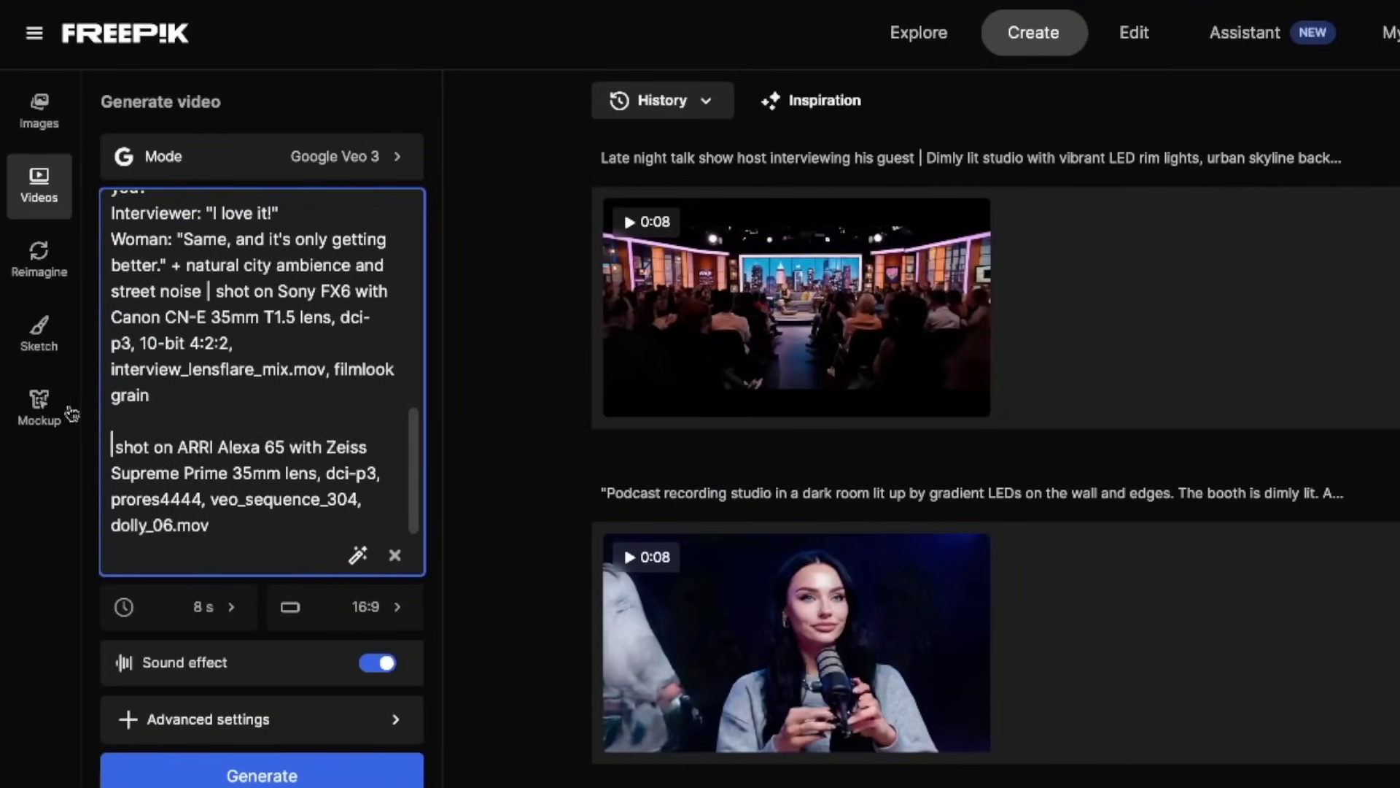
key("BackSpace")
key("BackSpace")
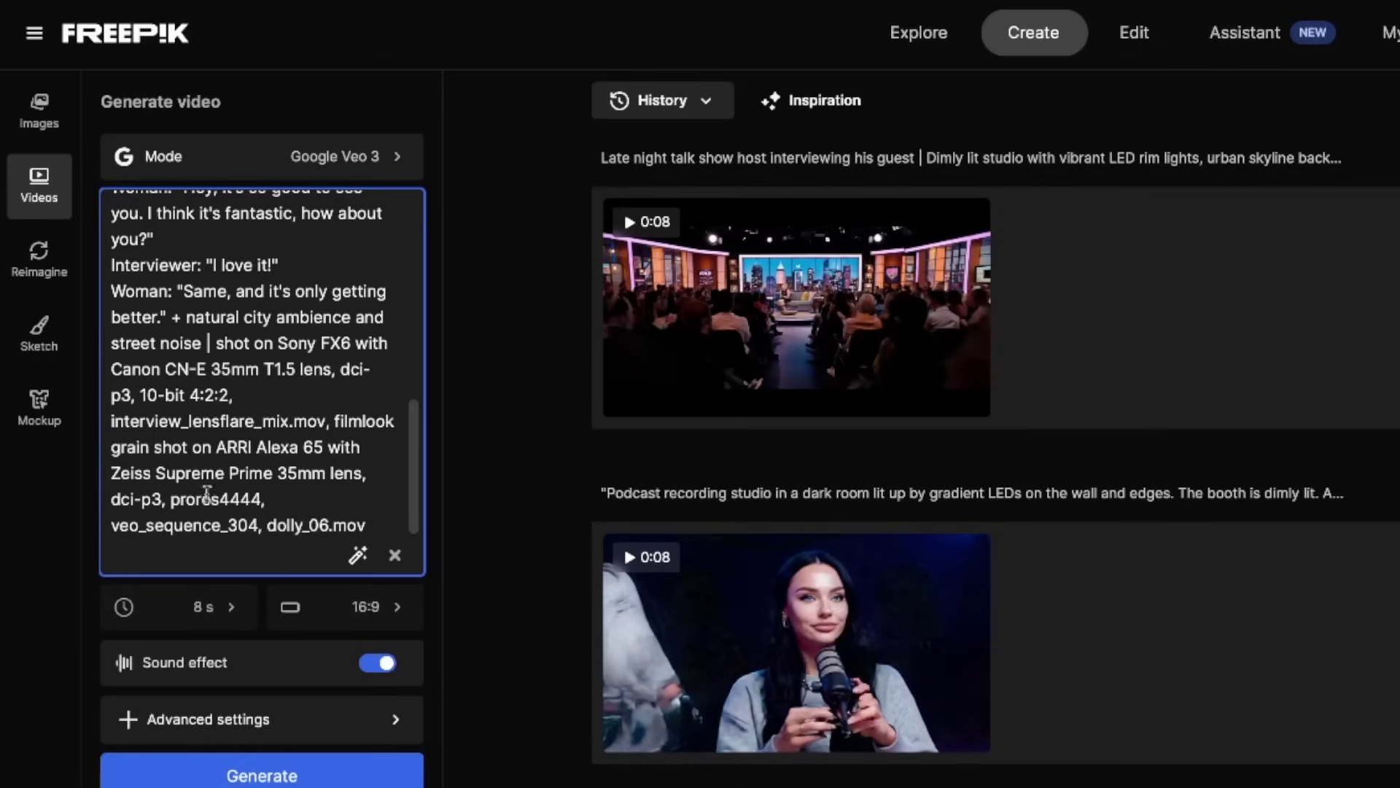
type(",")
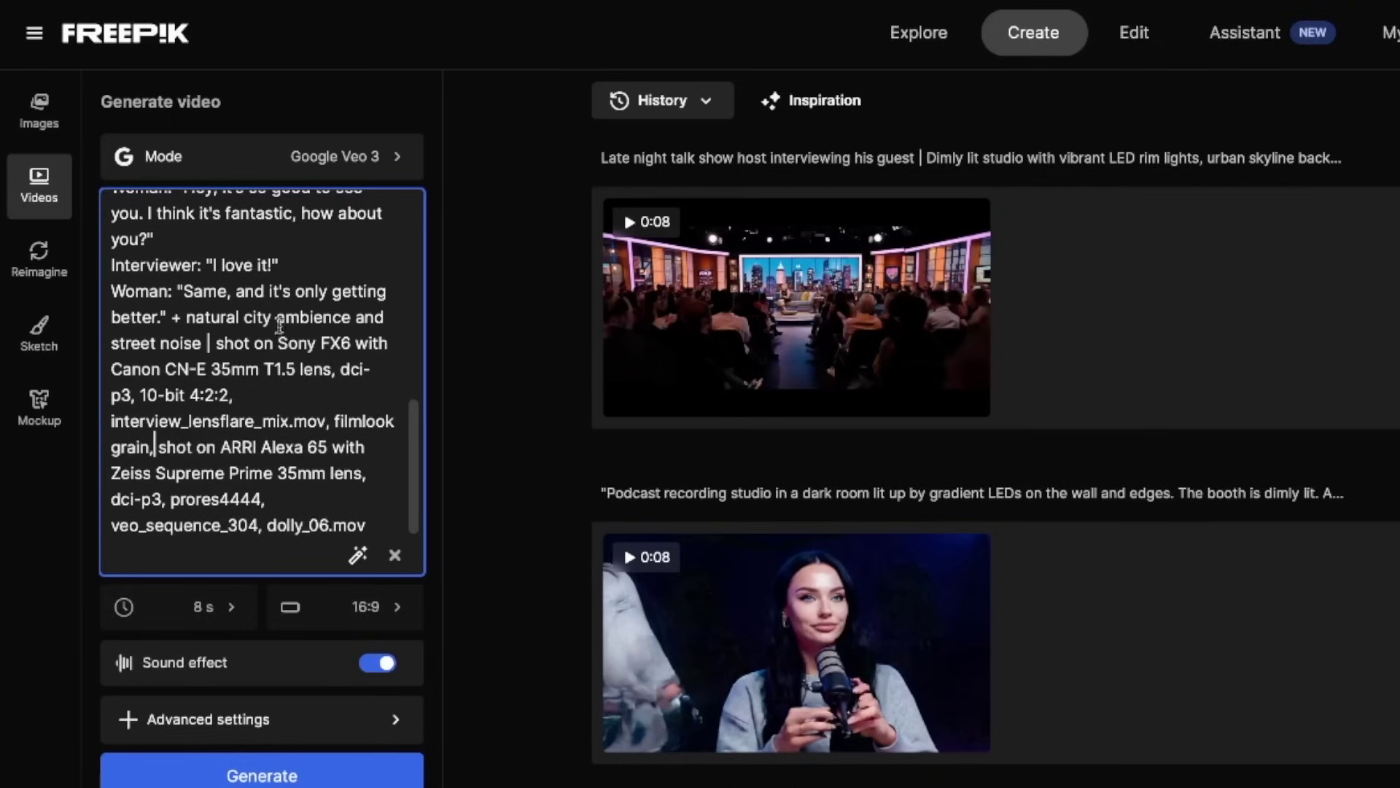
scroll(280, 326, "up", 10)
scroll(168, 231, "down", 1)
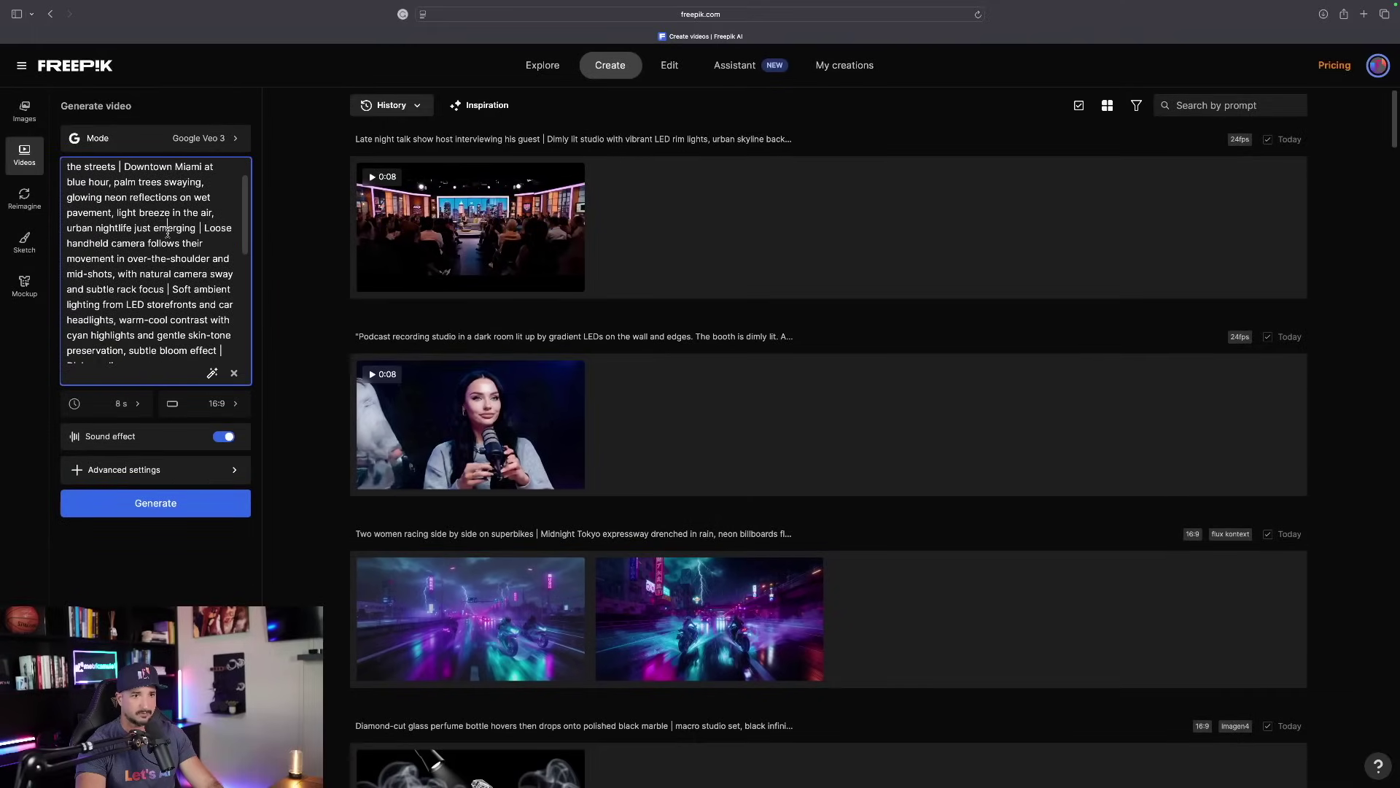
scroll(168, 232, "down", 10)
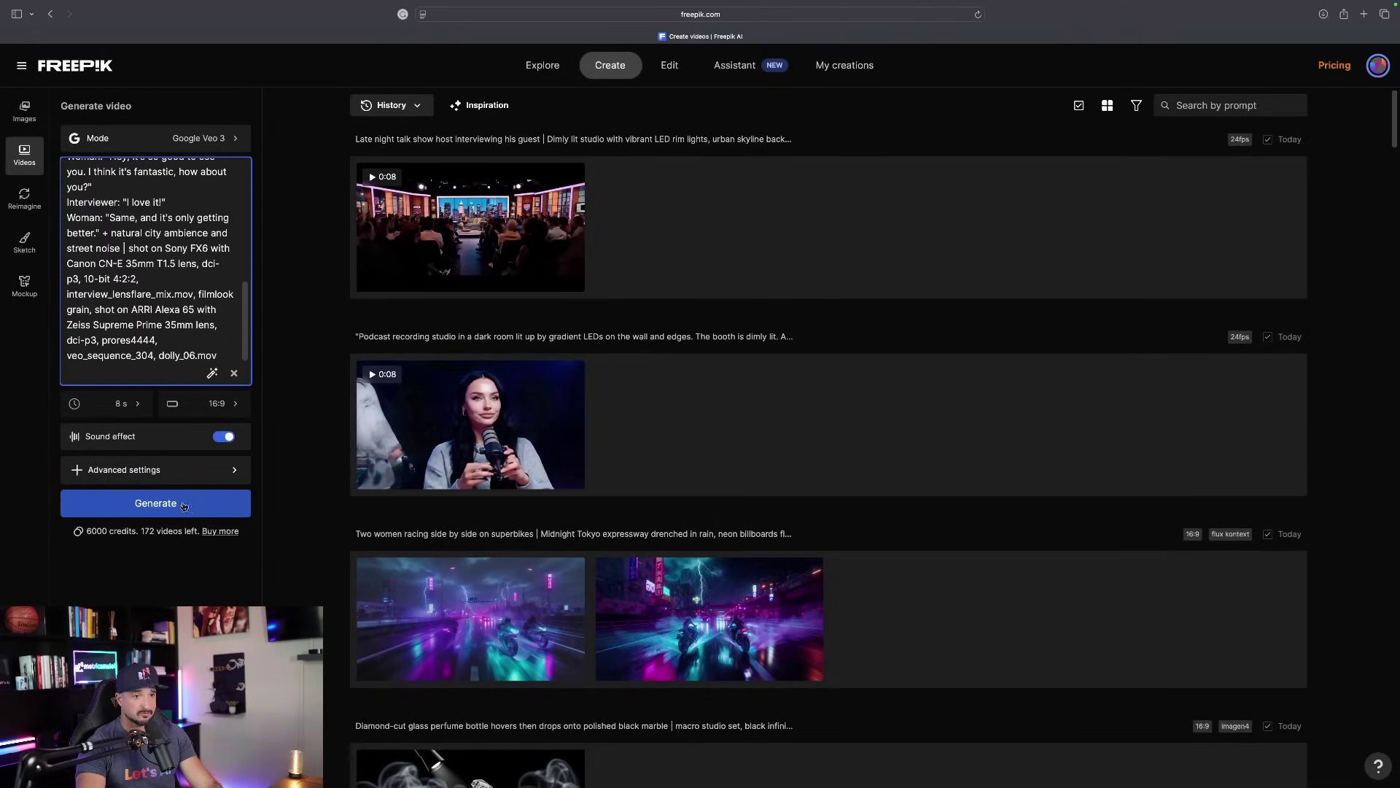